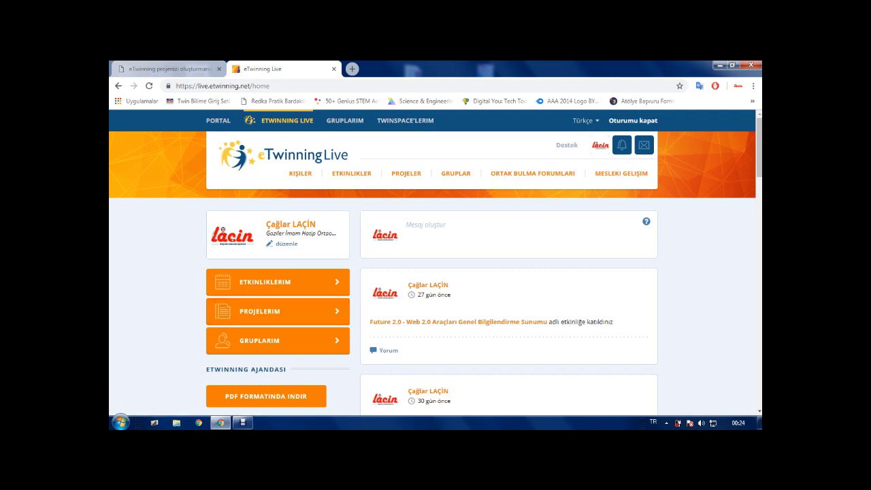
Open the PROJELER page and look through its active and closed project lists
{"action": "left_click", "coordinate": [406, 173]}
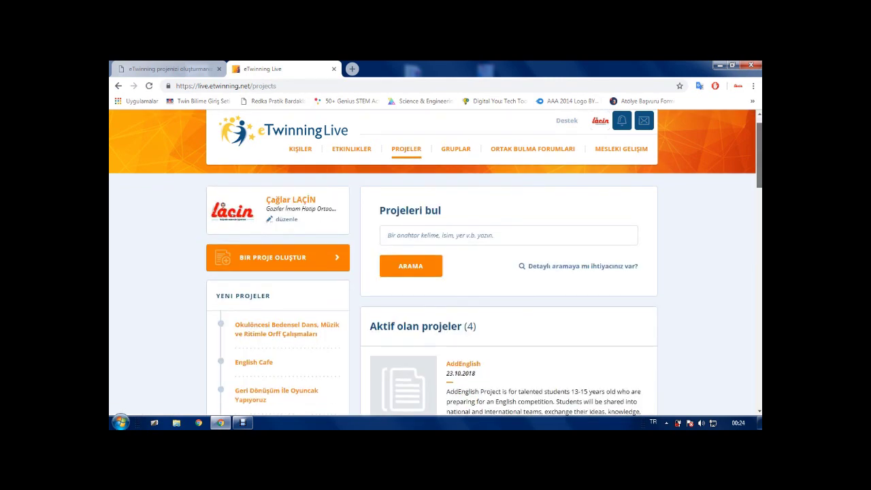
{"action": "scroll", "coordinate": [436, 263], "scroll_direction": "down", "scroll_amount": 8}
{"action": "scroll", "coordinate": [436, 264], "scroll_direction": "up", "scroll_amount": 6}
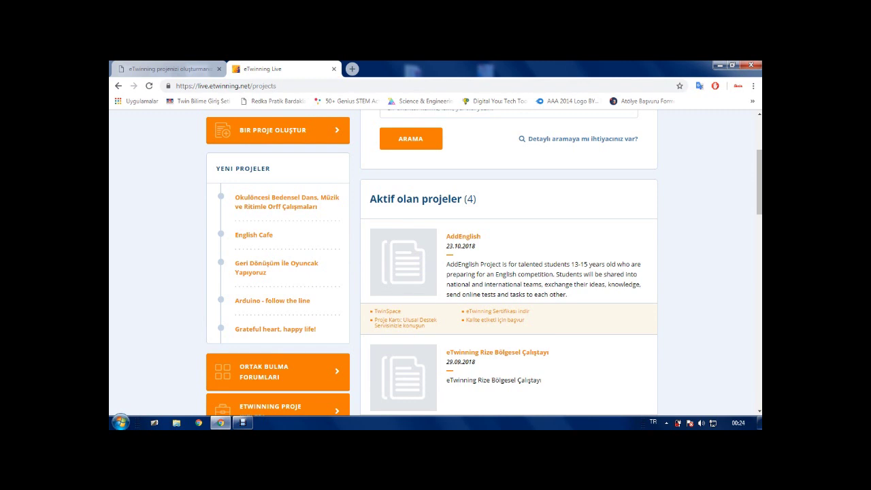
{"action": "scroll", "coordinate": [509, 263], "scroll_direction": "down", "scroll_amount": 10}
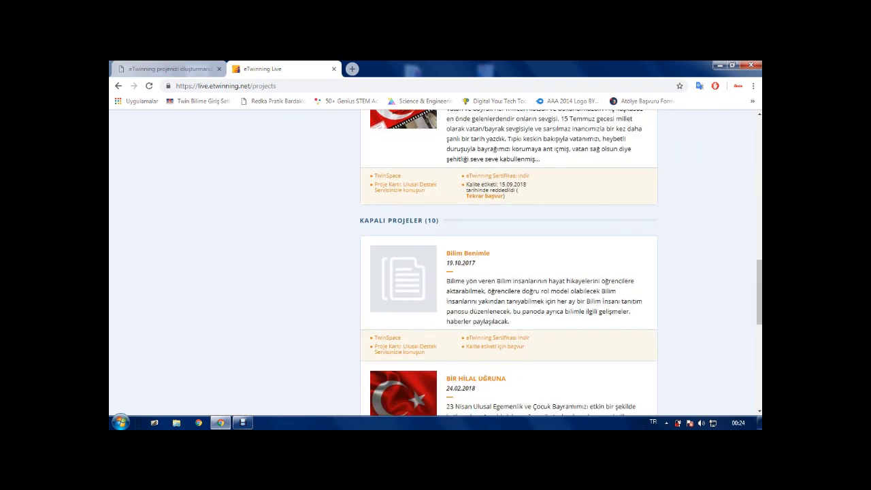
{"action": "left_click_drag", "start_coordinate": [364, 220], "coordinate": [425, 220]}
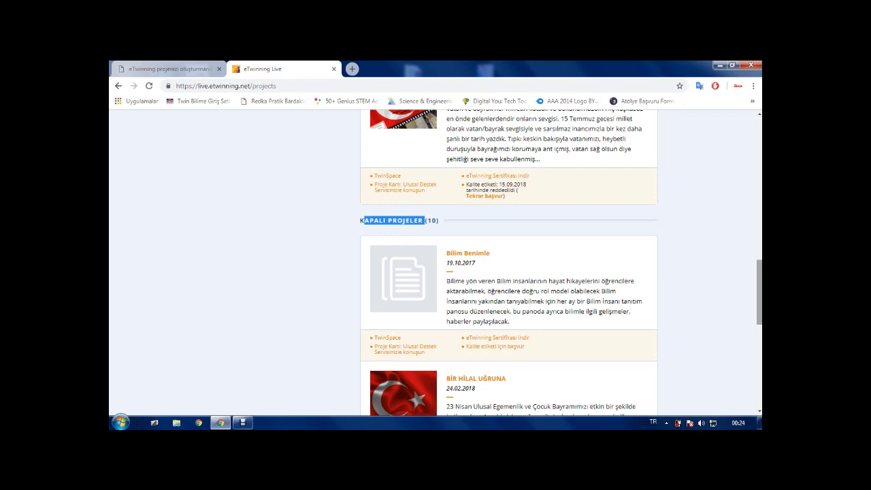
{"action": "scroll", "coordinate": [509, 273], "scroll_direction": "down", "scroll_amount": 3}
{"action": "scroll", "coordinate": [509, 272], "scroll_direction": "down", "scroll_amount": 2}
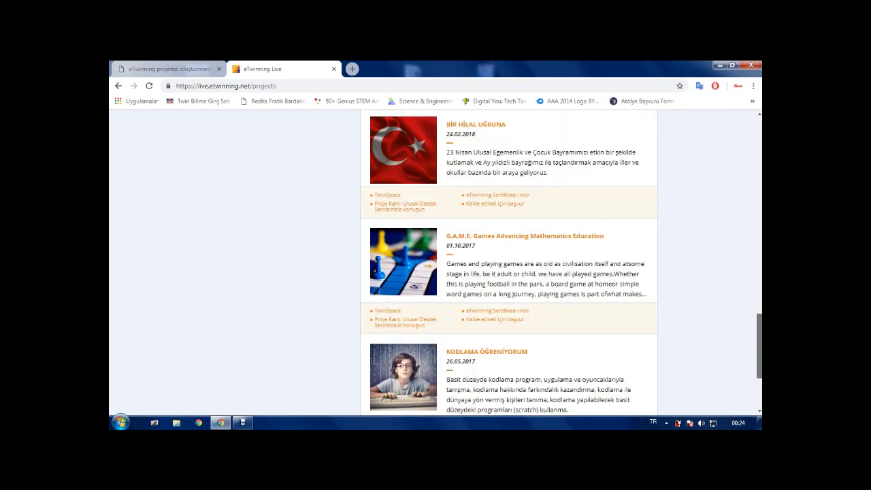
{"action": "scroll", "coordinate": [508, 272], "scroll_direction": "up", "scroll_amount": 15}
{"action": "scroll", "coordinate": [436, 261], "scroll_direction": "up", "scroll_amount": 1}
{"action": "scroll", "coordinate": [436, 261], "scroll_direction": "down", "scroll_amount": 3}
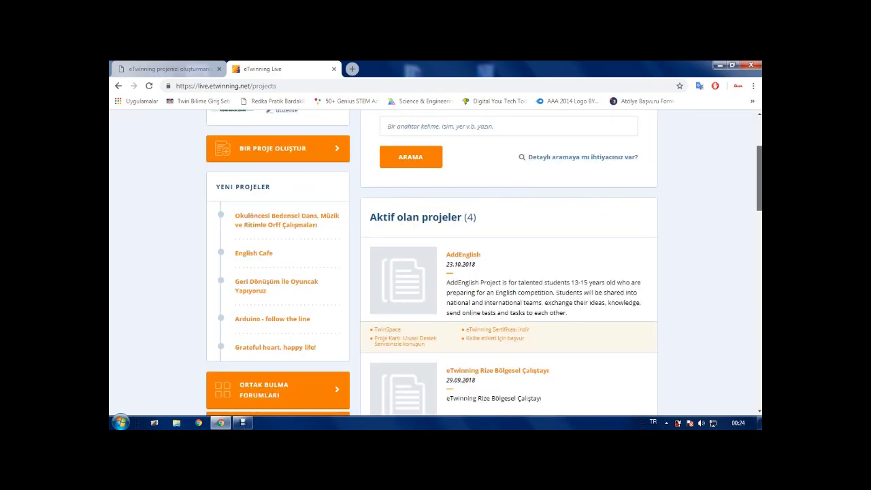
{"action": "scroll", "coordinate": [436, 262], "scroll_direction": "down", "scroll_amount": 1}
{"action": "scroll", "coordinate": [436, 262], "scroll_direction": "up", "scroll_amount": 2}
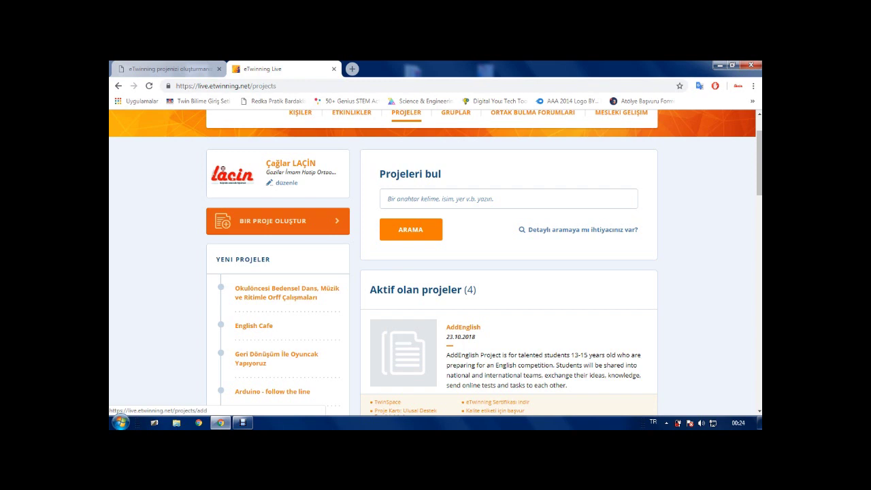
Start a new project with Gaziler İmam Hatip Ortaokulu as the school
{"action": "left_click", "coordinate": [278, 220]}
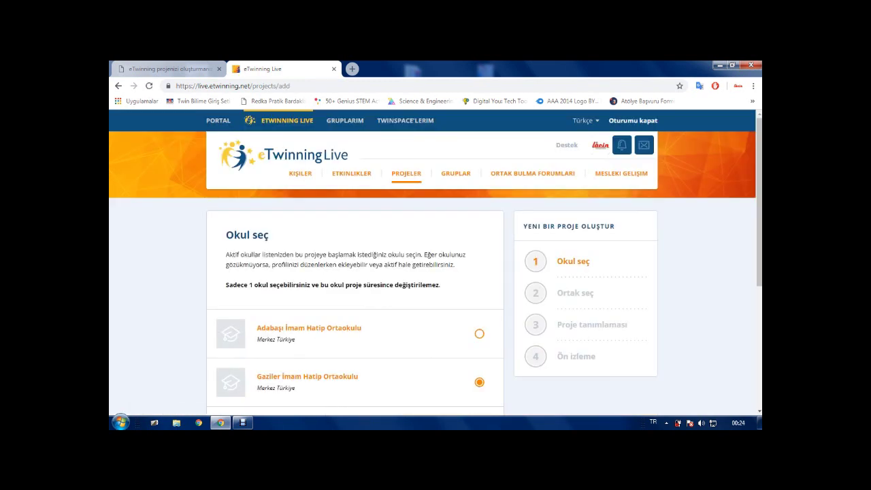
{"action": "scroll", "coordinate": [436, 264], "scroll_direction": "down", "scroll_amount": 2}
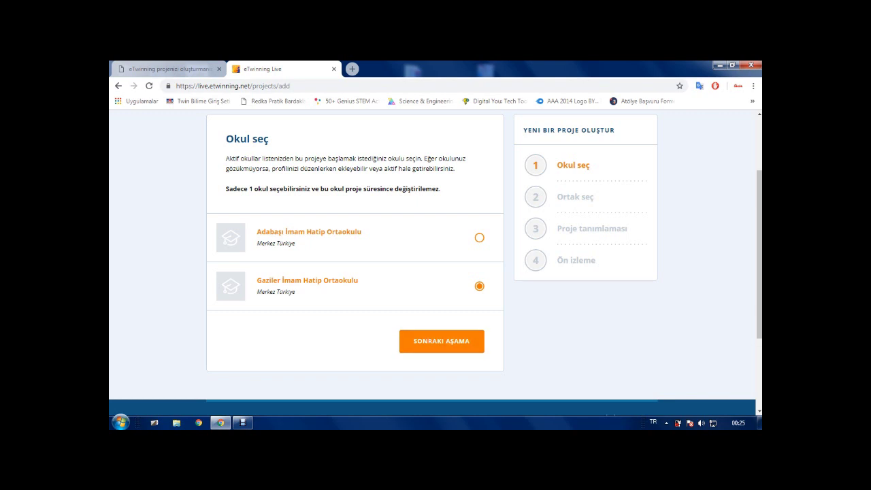
Browse the Ortak seç contacts and pick the Malatya Şeker Ortaokulu contact as co-founder
{"action": "left_click", "coordinate": [442, 341]}
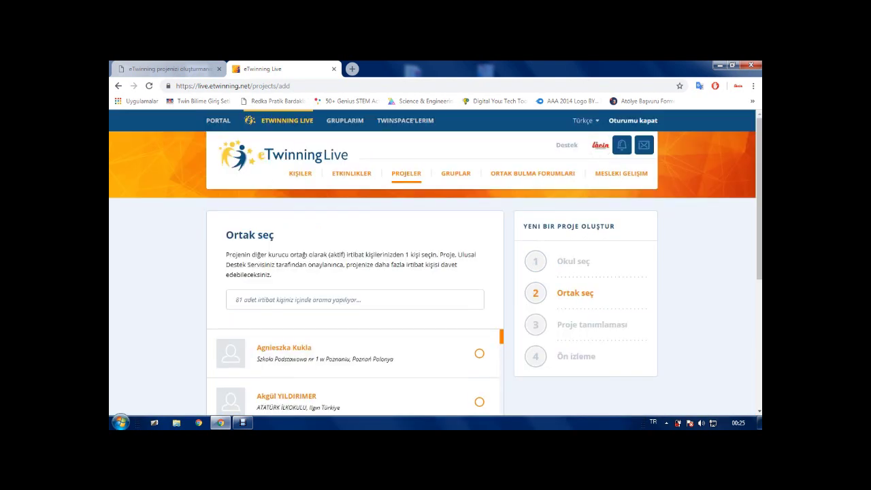
{"action": "scroll", "coordinate": [436, 263], "scroll_direction": "down", "scroll_amount": 2}
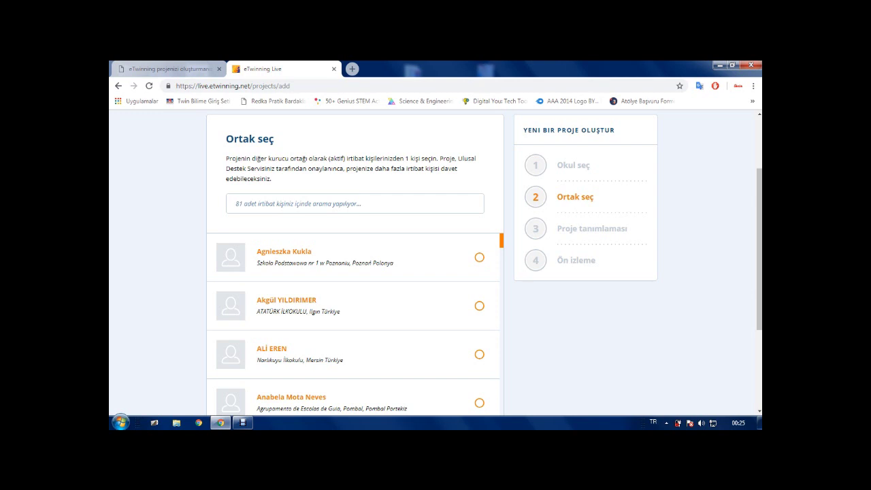
{"action": "scroll", "coordinate": [435, 263], "scroll_direction": "down", "scroll_amount": 1}
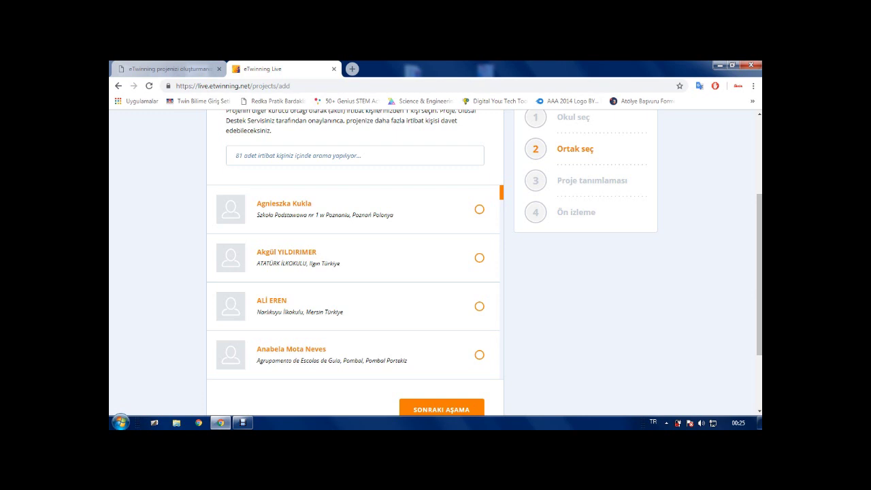
{"action": "scroll", "coordinate": [435, 259], "scroll_direction": "down", "scroll_amount": 1}
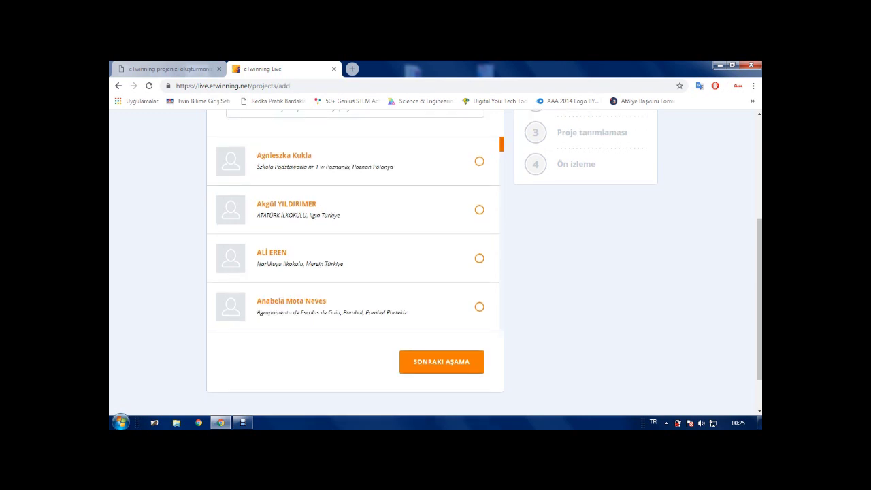
{"action": "scroll", "coordinate": [354, 235], "scroll_direction": "down", "scroll_amount": 5}
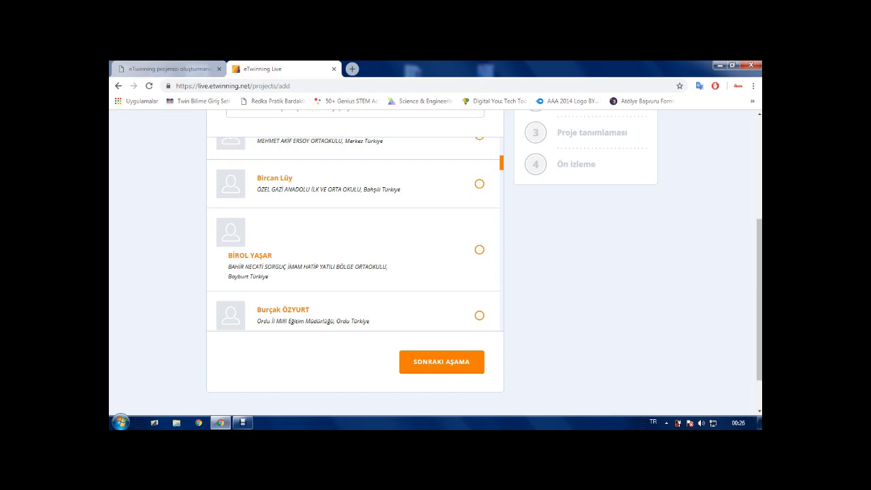
{"action": "scroll", "coordinate": [354, 235], "scroll_direction": "down", "scroll_amount": 5}
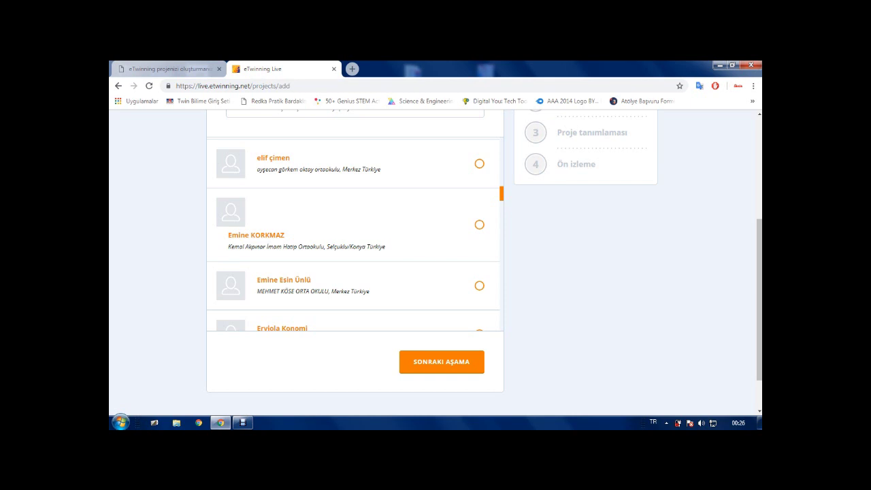
{"action": "scroll", "coordinate": [354, 235], "scroll_direction": "up", "scroll_amount": 2}
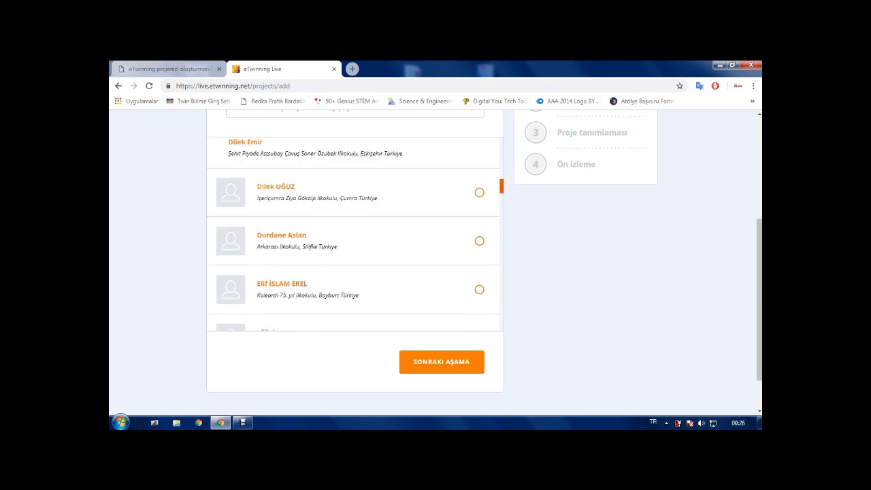
{"action": "scroll", "coordinate": [354, 235], "scroll_direction": "up", "scroll_amount": 3}
{"action": "scroll", "coordinate": [354, 235], "scroll_direction": "up", "scroll_amount": 5}
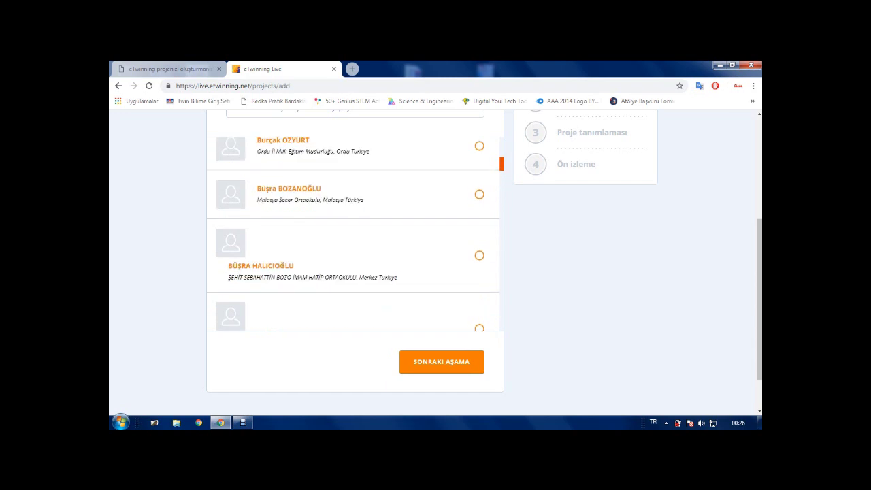
{"action": "scroll", "coordinate": [354, 235], "scroll_direction": "up", "scroll_amount": 2}
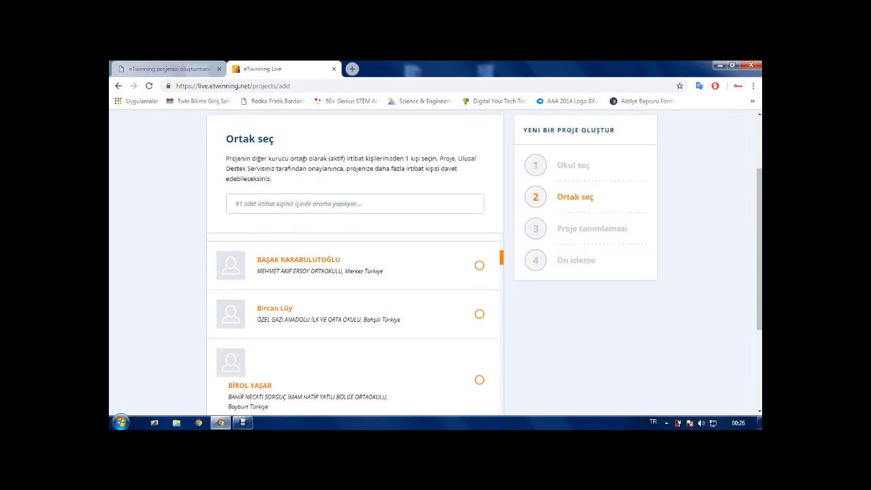
{"action": "scroll", "coordinate": [354, 323], "scroll_direction": "down", "scroll_amount": 4}
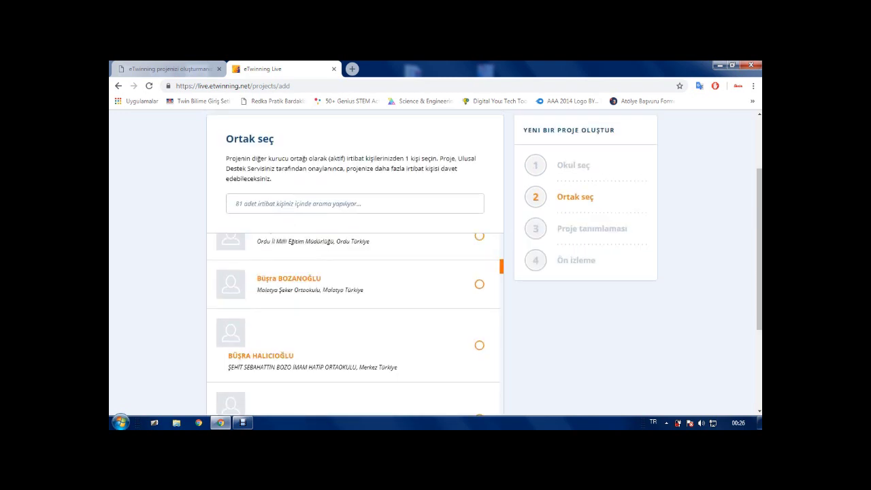
{"action": "left_click", "coordinate": [480, 284]}
{"action": "scroll", "coordinate": [354, 324], "scroll_direction": "down", "scroll_amount": 4}
Continue to Proje tanımlaması and allow eTwinning Plus countries to join the project
{"action": "left_click", "coordinate": [443, 361]}
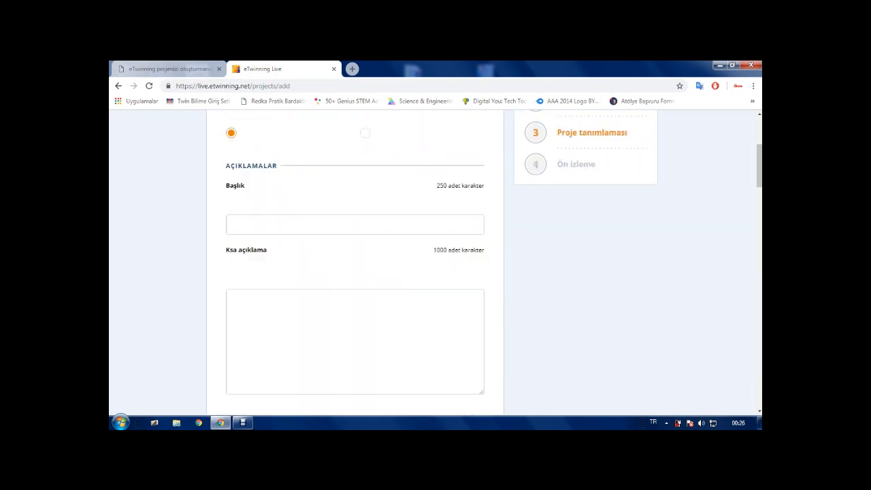
{"action": "scroll", "coordinate": [354, 273], "scroll_direction": "down", "scroll_amount": 3}
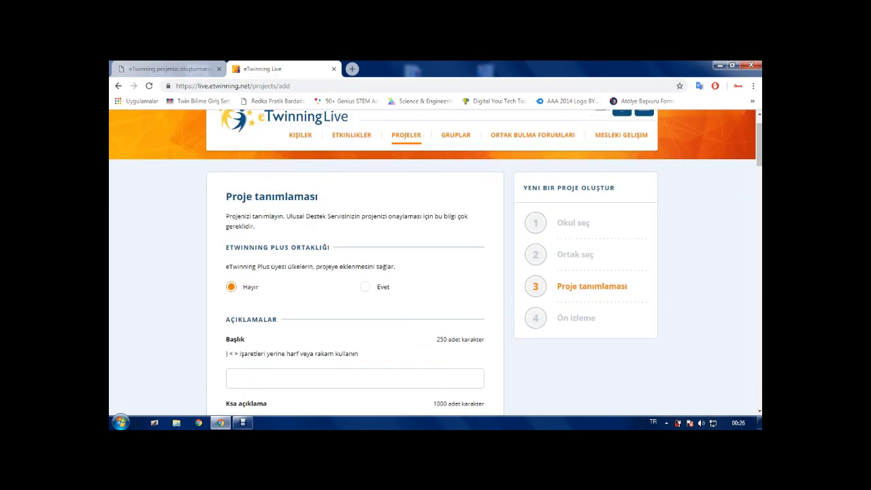
{"action": "left_click_drag", "start_coordinate": [226, 209], "coordinate": [396, 209]}
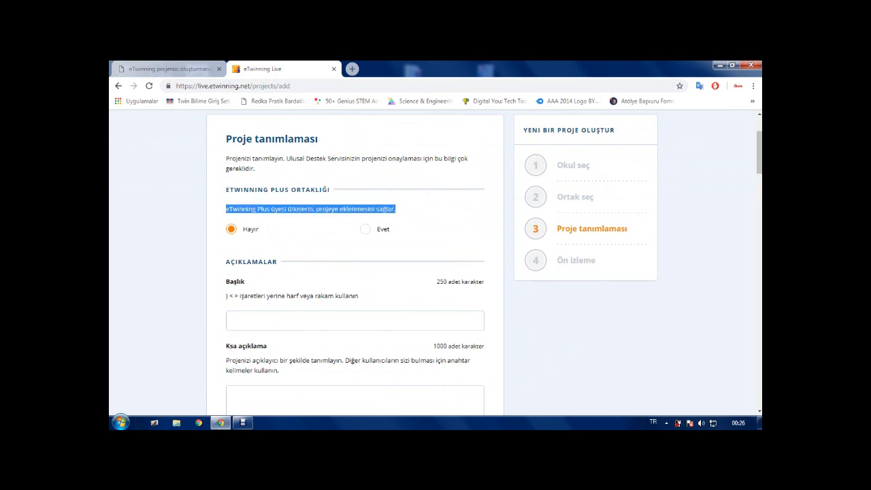
{"action": "left_click", "coordinate": [365, 228]}
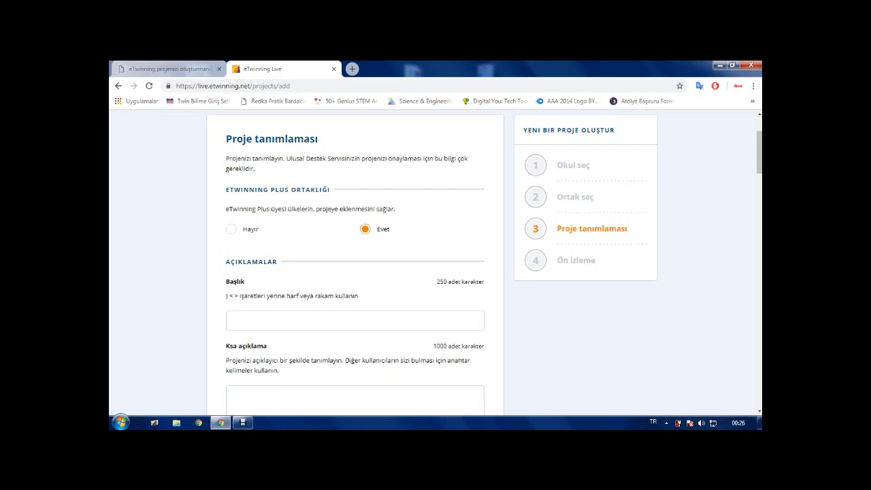
{"action": "scroll", "coordinate": [436, 266], "scroll_direction": "down", "scroll_amount": 2}
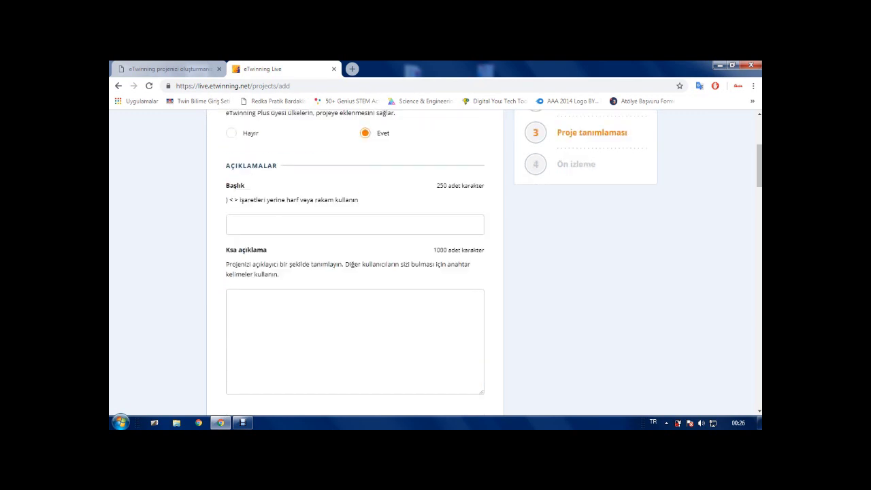
Enter the project title, a sentence about learning eTwinning, correcting its typos
{"action": "left_click", "coordinate": [354, 225]}
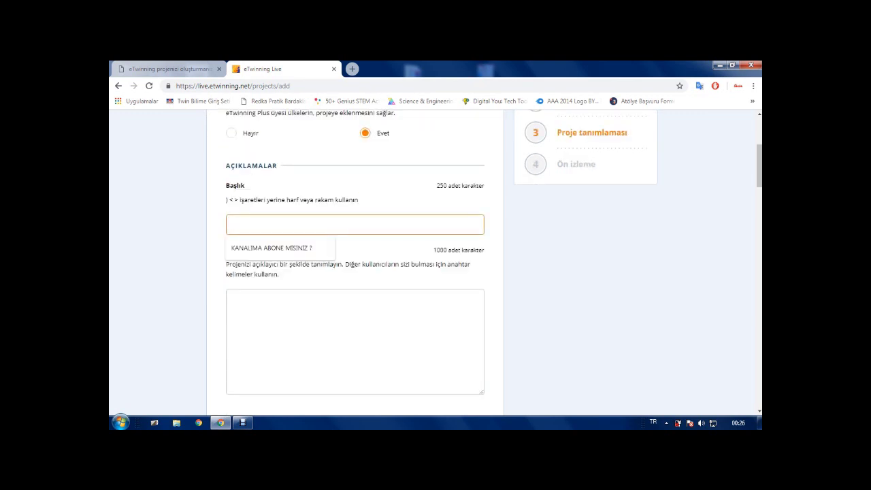
{"action": "type", "text": "çağlar "}
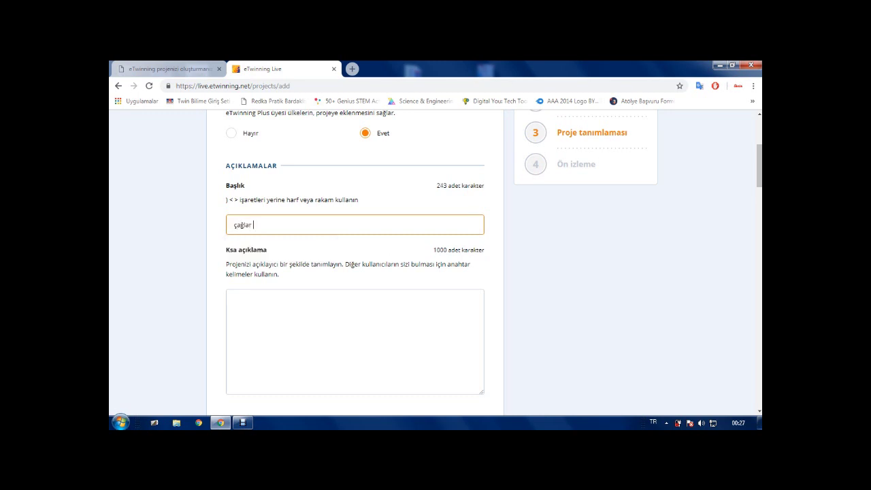
{"action": "type", "text": "laçinb ile etwinning öğreniyorum"}
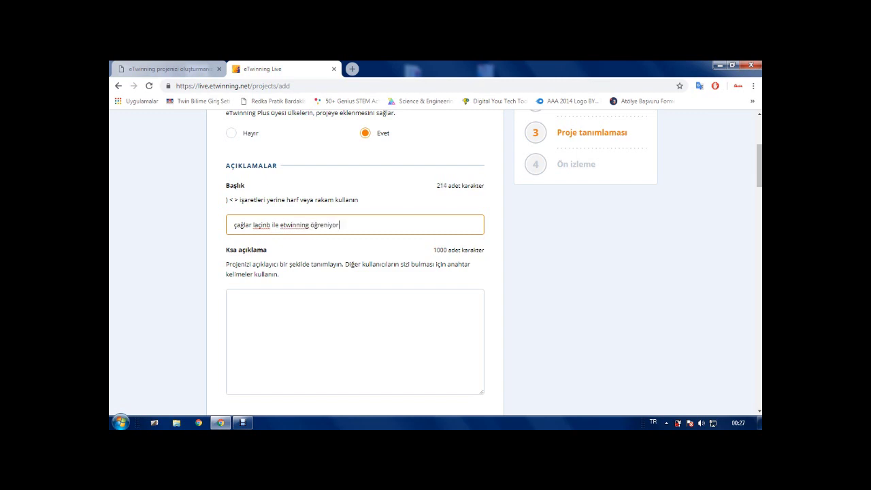
{"action": "scroll", "coordinate": [436, 263], "scroll_direction": "down", "scroll_amount": 1}
Put a '.' placeholder in the short description and scroll down to the language checkboxes
{"action": "key", "text": "Tab"}
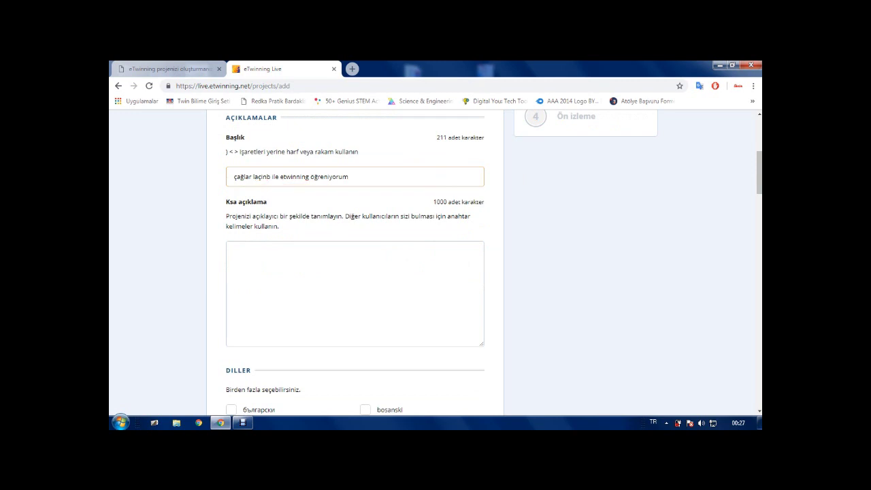
{"action": "scroll", "coordinate": [436, 263], "scroll_direction": "down", "scroll_amount": 3}
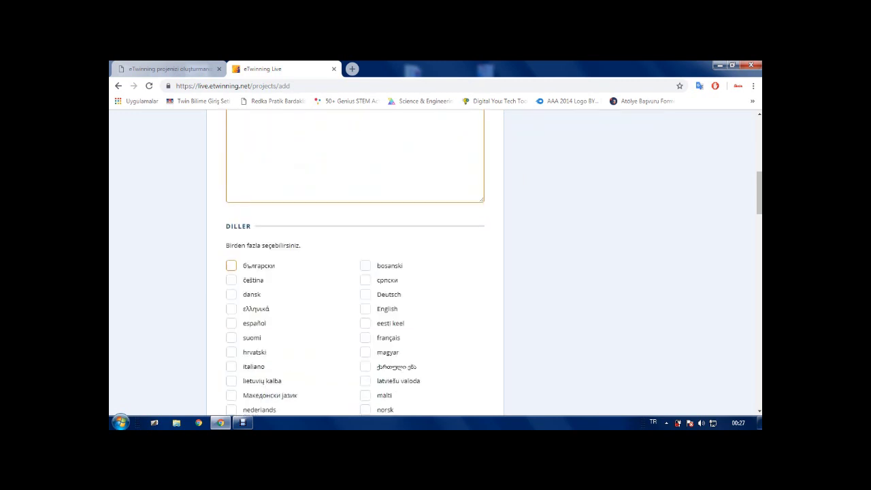
{"action": "type", "text": "."}
{"action": "left_click_drag", "start_coordinate": [236, 168], "coordinate": [279, 178]}
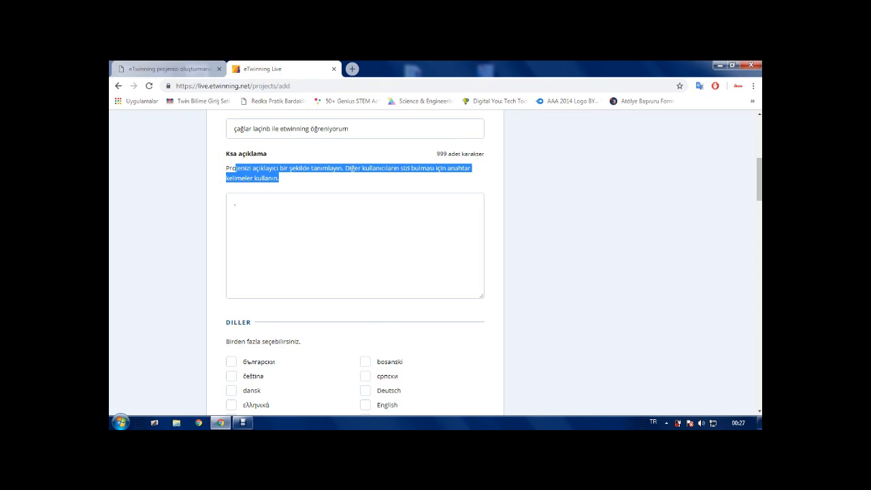
{"action": "scroll", "coordinate": [354, 263], "scroll_direction": "down", "scroll_amount": 3}
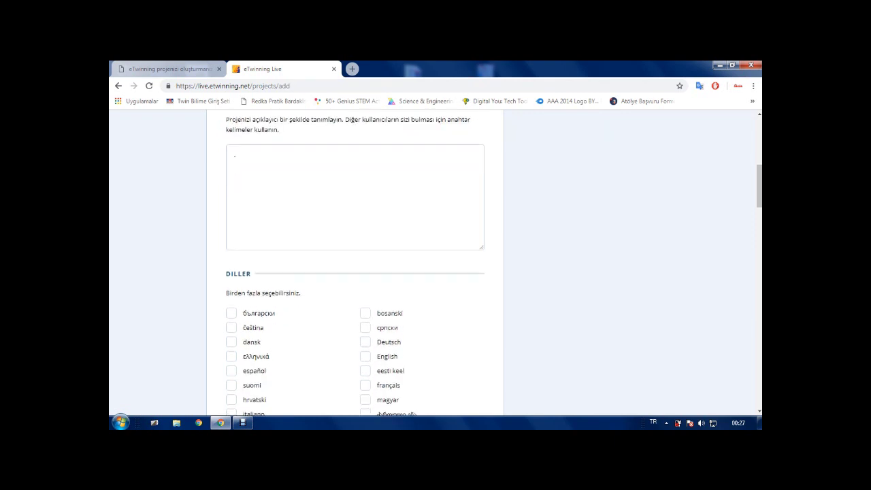
{"action": "scroll", "coordinate": [354, 263], "scroll_direction": "down", "scroll_amount": 2}
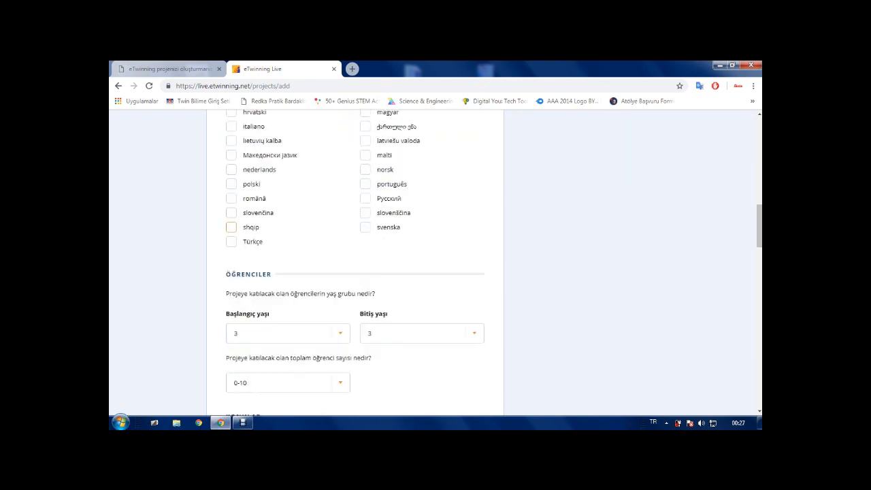
Tick Türkçe as the project language and look at the Başlangıç yaşı choices
{"action": "left_click", "coordinate": [231, 241]}
{"action": "scroll", "coordinate": [288, 286], "scroll_direction": "down", "scroll_amount": 1}
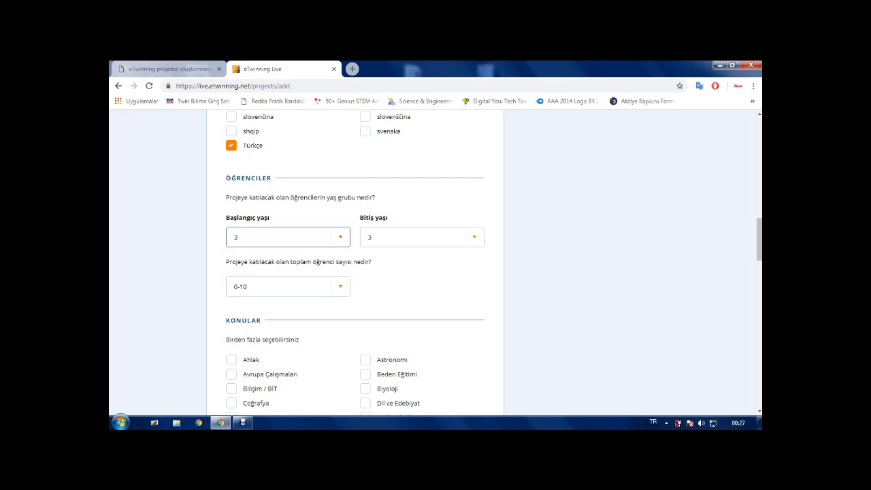
{"action": "left_click", "coordinate": [288, 237]}
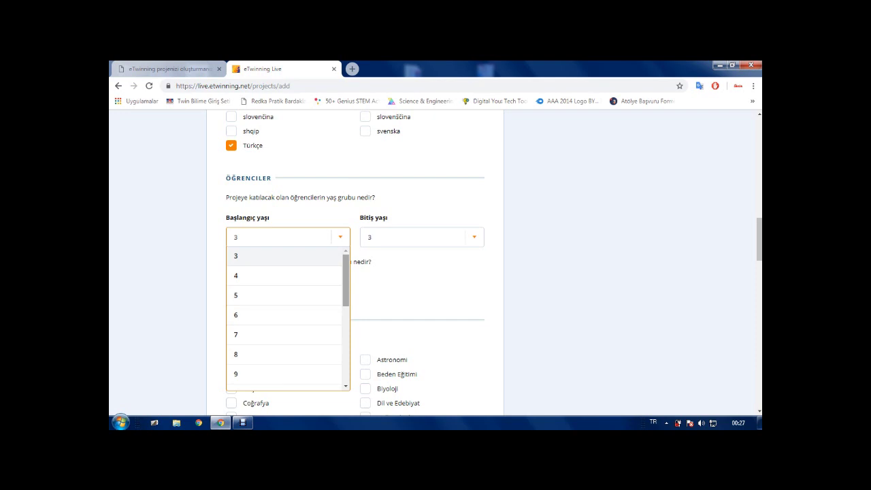
{"action": "scroll", "coordinate": [436, 272], "scroll_direction": "up", "scroll_amount": 15}
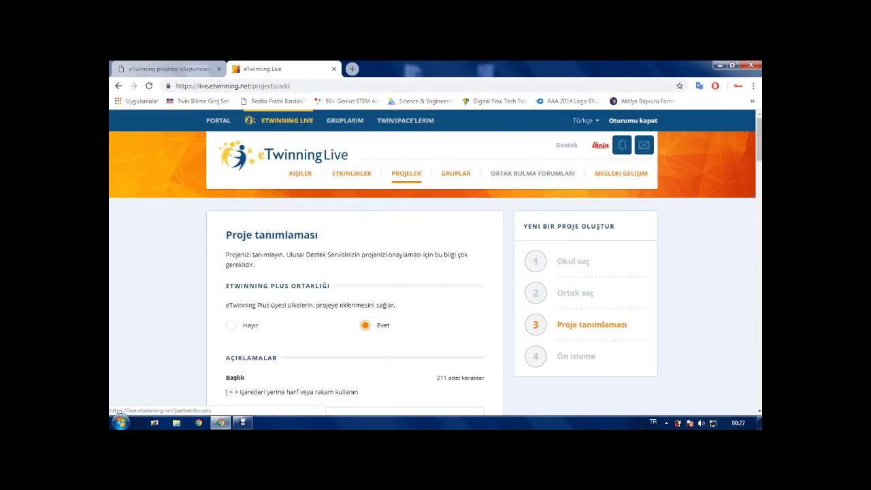
Open ORTAK BULMA FORUMLARI in a new tab, view it, then return to the form
{"action": "right_click", "coordinate": [457, 173]}
{"action": "left_click", "coordinate": [552, 179]}
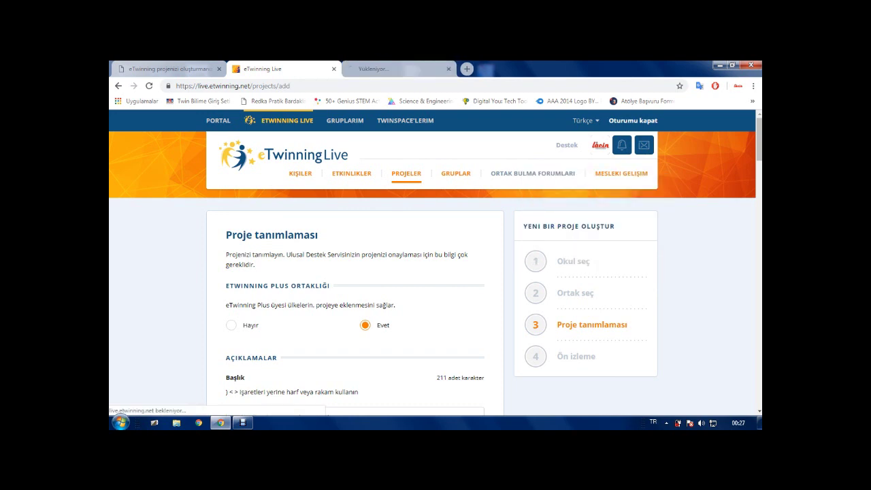
{"action": "key", "text": "ctrl+Tab"}
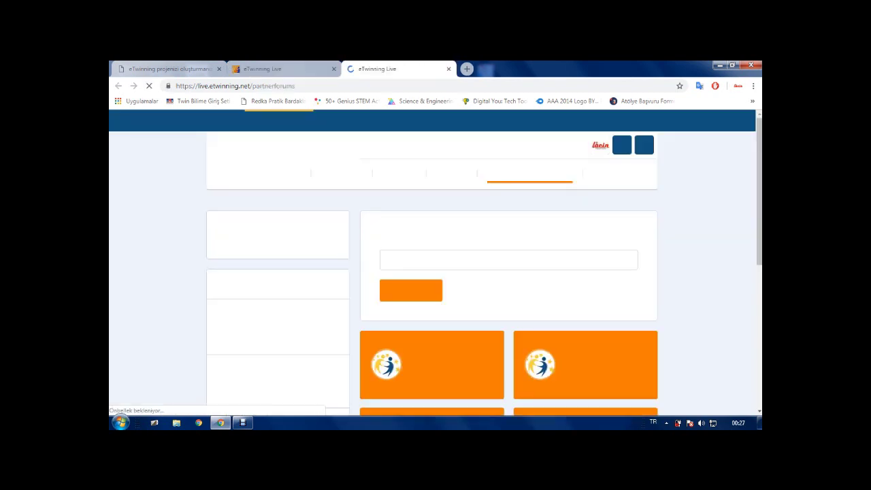
{"action": "scroll", "coordinate": [435, 263], "scroll_direction": "down", "scroll_amount": 3}
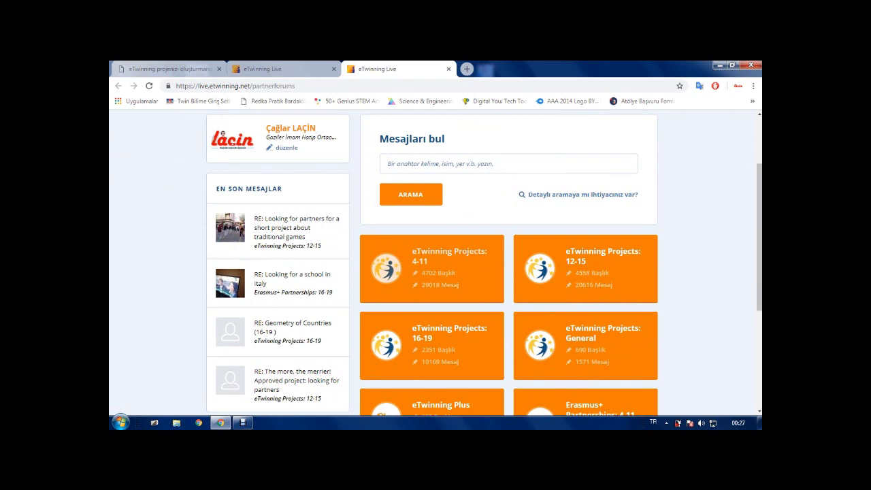
{"action": "key", "text": "ctrl+shift+Tab"}
{"action": "scroll", "coordinate": [436, 263], "scroll_direction": "down", "scroll_amount": 3}
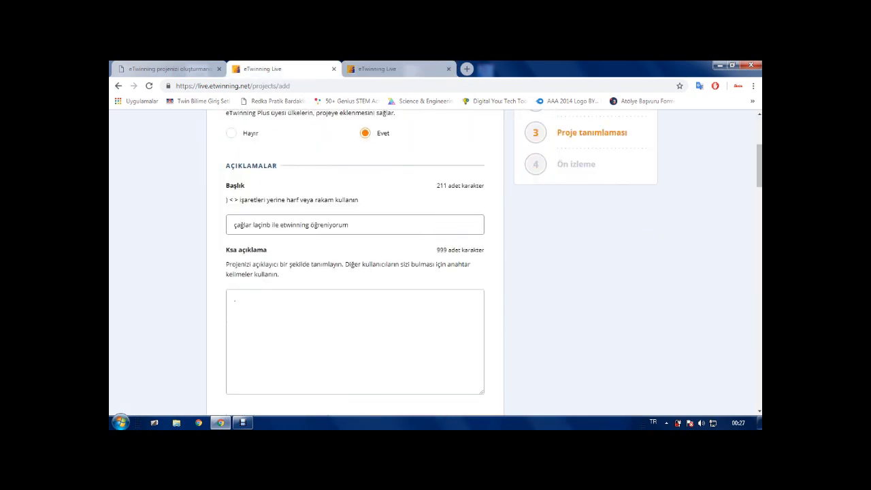
Set the students' starting age to 4 and ending age to 11
{"action": "scroll", "coordinate": [436, 263], "scroll_direction": "down", "scroll_amount": 5}
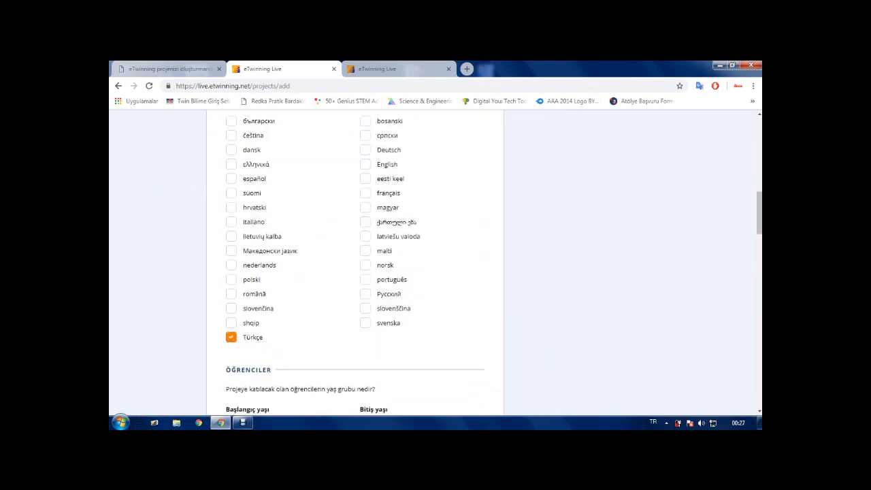
{"action": "scroll", "coordinate": [436, 263], "scroll_direction": "down", "scroll_amount": 4}
{"action": "left_click", "coordinate": [288, 141]}
{"action": "left_click", "coordinate": [288, 179]}
{"action": "left_click", "coordinate": [422, 141]}
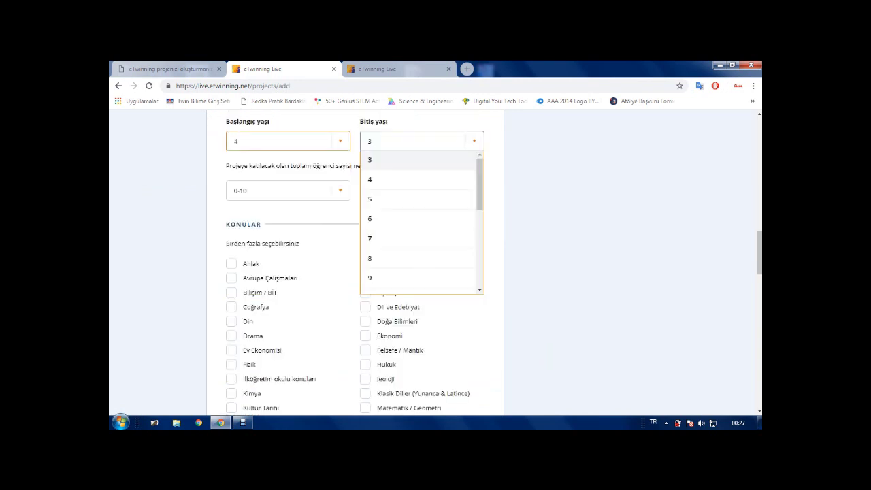
{"action": "scroll", "coordinate": [422, 249], "scroll_direction": "down", "scroll_amount": 1}
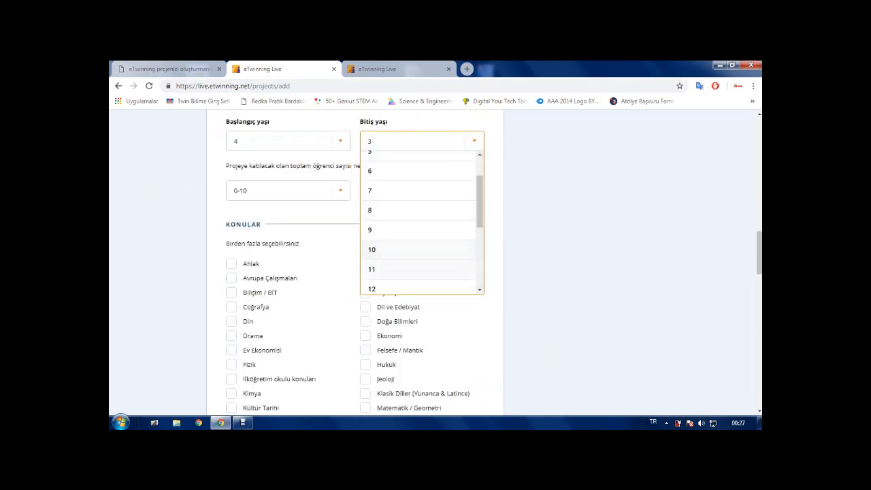
{"action": "left_click", "coordinate": [372, 269]}
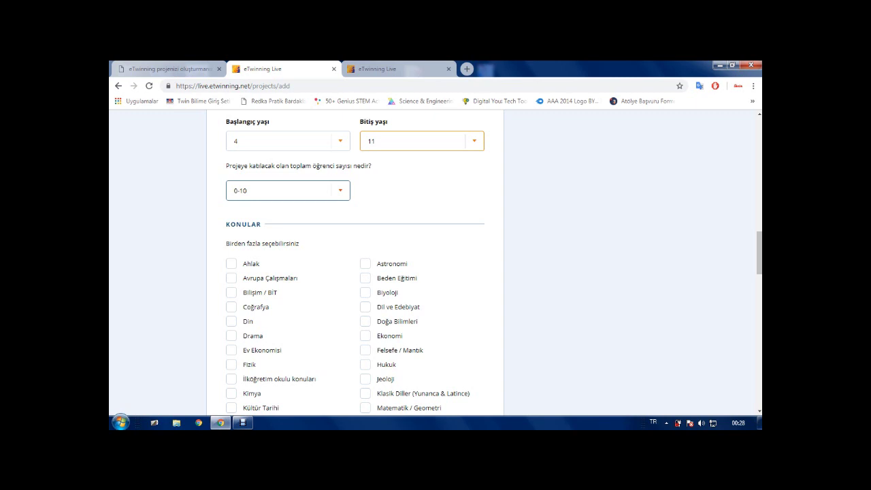
Choose 50-100 as the total number of students
{"action": "key", "text": "space"}
{"action": "key", "text": "Down"}
{"action": "key", "text": "Down"}
{"action": "key", "text": "Down"}
{"action": "key", "text": "Return"}
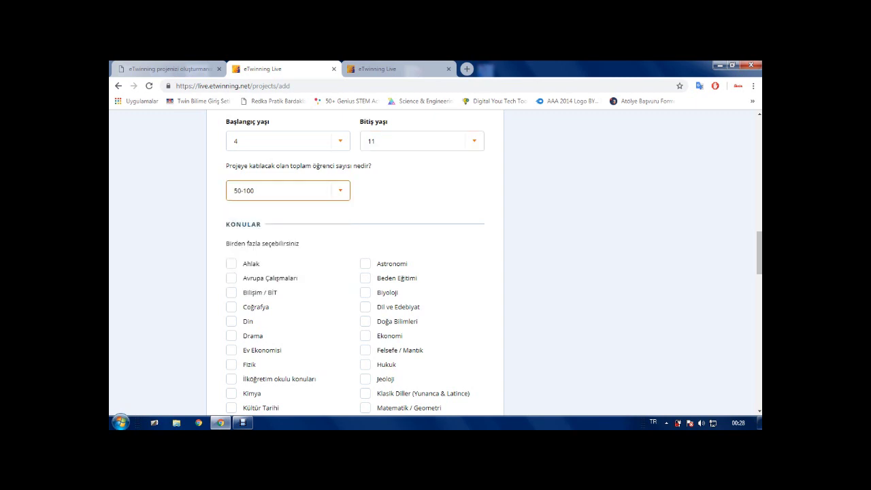
{"action": "key", "text": "space"}
{"action": "key", "text": "Up"}
{"action": "key", "text": "Escape"}
Tick Ekonomi, Felsefe / Mantık, Ev Ekonomisi and Fizik in the Konular list
{"action": "scroll", "coordinate": [365, 196], "scroll_direction": "down", "scroll_amount": 2}
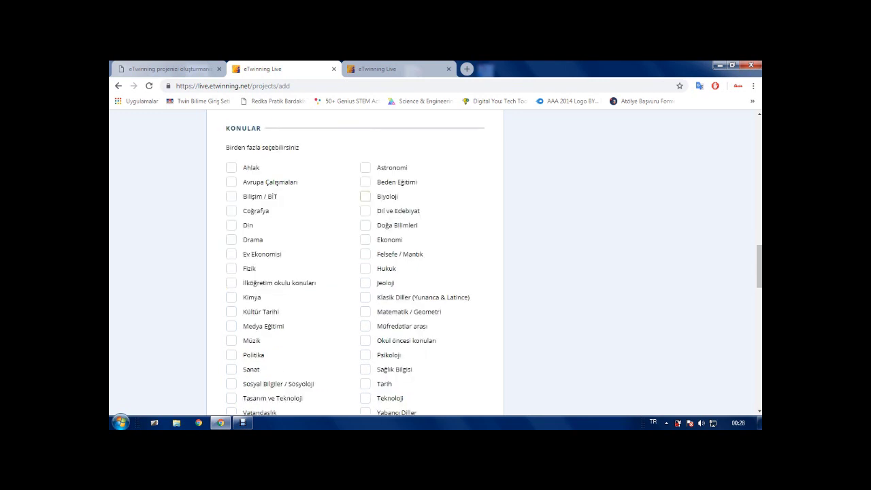
{"action": "scroll", "coordinate": [366, 196], "scroll_direction": "down", "scroll_amount": 1}
{"action": "left_click", "coordinate": [366, 191]}
{"action": "left_click", "coordinate": [366, 205]}
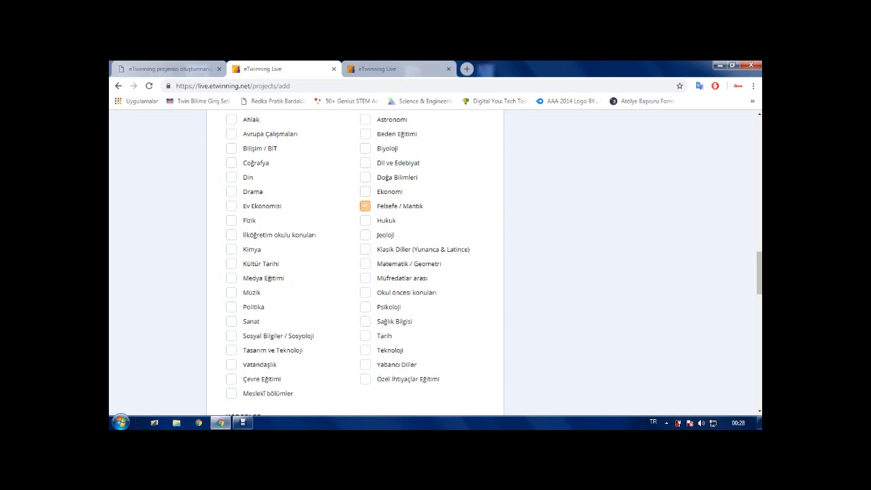
{"action": "left_click", "coordinate": [231, 205]}
{"action": "left_click", "coordinate": [232, 220]}
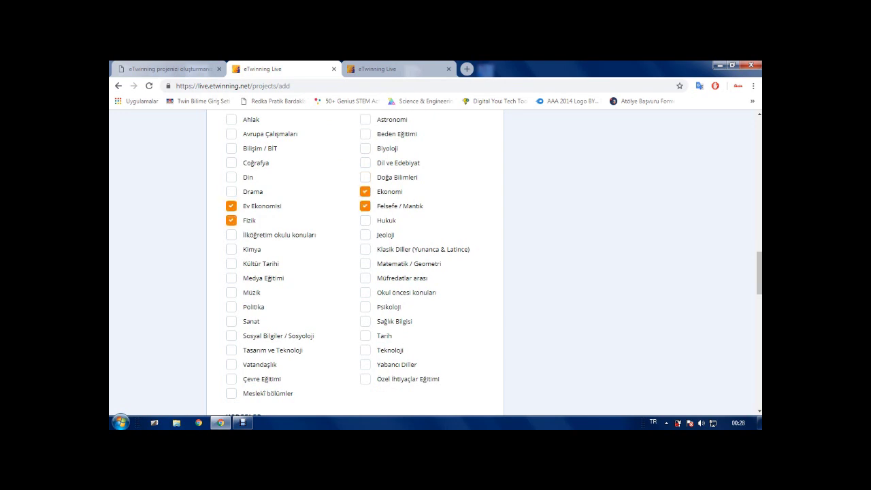
{"action": "scroll", "coordinate": [232, 231], "scroll_direction": "down", "scroll_amount": 4}
{"action": "scroll", "coordinate": [365, 204], "scroll_direction": "down", "scroll_amount": 2}
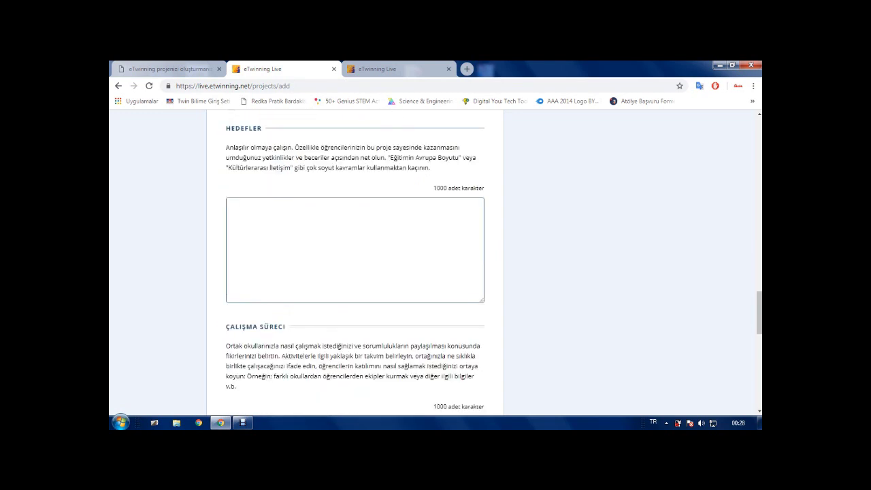
{"action": "left_click", "coordinate": [235, 207]}
{"action": "left_click_drag", "start_coordinate": [226, 127], "coordinate": [288, 158]}
{"action": "left_click", "coordinate": [288, 158]}
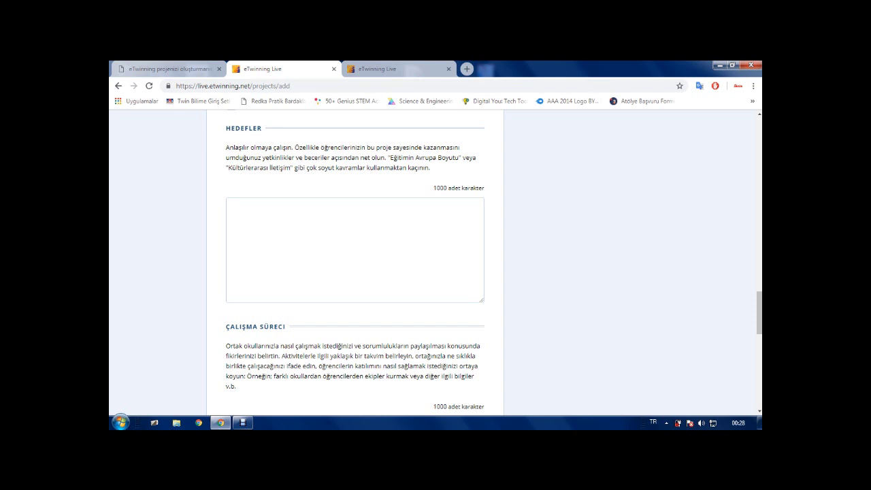
{"action": "scroll", "coordinate": [436, 262], "scroll_direction": "down", "scroll_amount": 3}
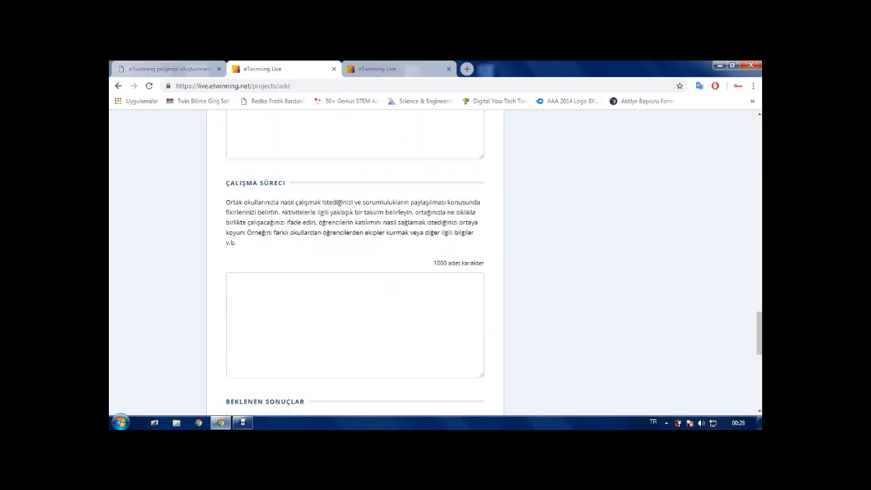
{"action": "left_click", "coordinate": [354, 320]}
{"action": "scroll", "coordinate": [354, 320], "scroll_direction": "down", "scroll_amount": 1}
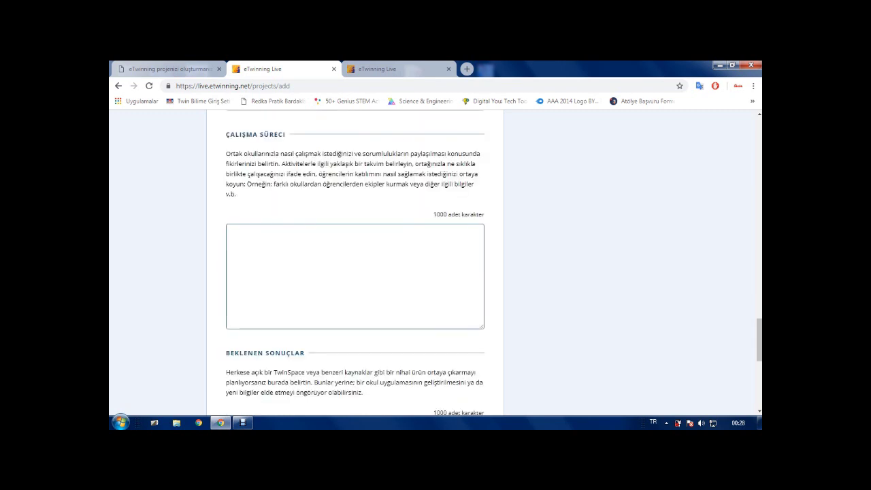
{"action": "left_click_drag", "start_coordinate": [433, 215], "coordinate": [485, 215]}
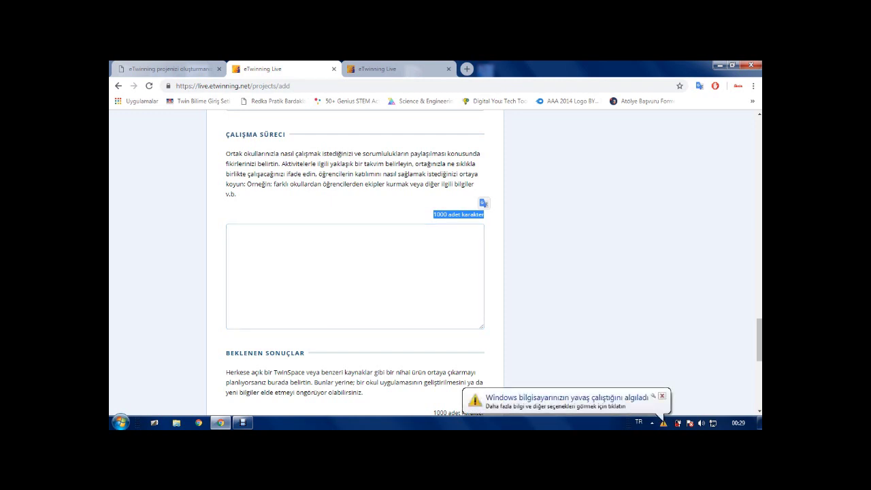
{"action": "left_click", "coordinate": [661, 396]}
{"action": "left_click", "coordinate": [235, 234]}
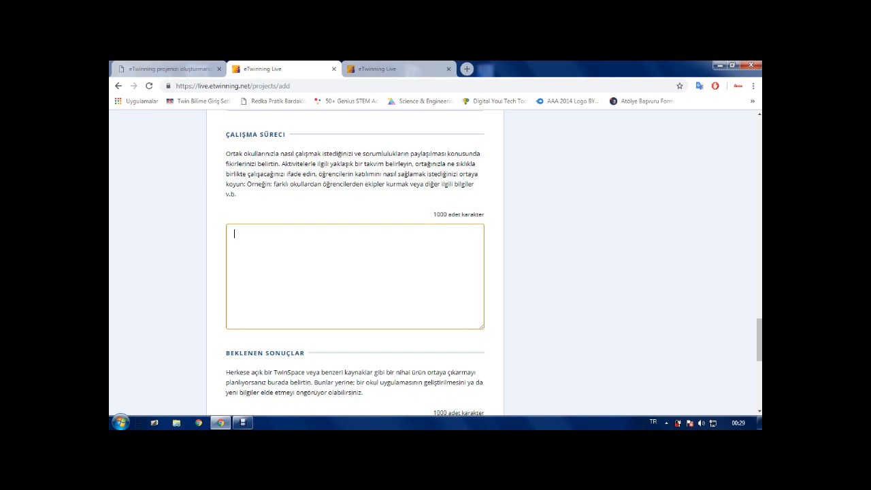
{"action": "left_click_drag", "start_coordinate": [226, 154], "coordinate": [341, 174]}
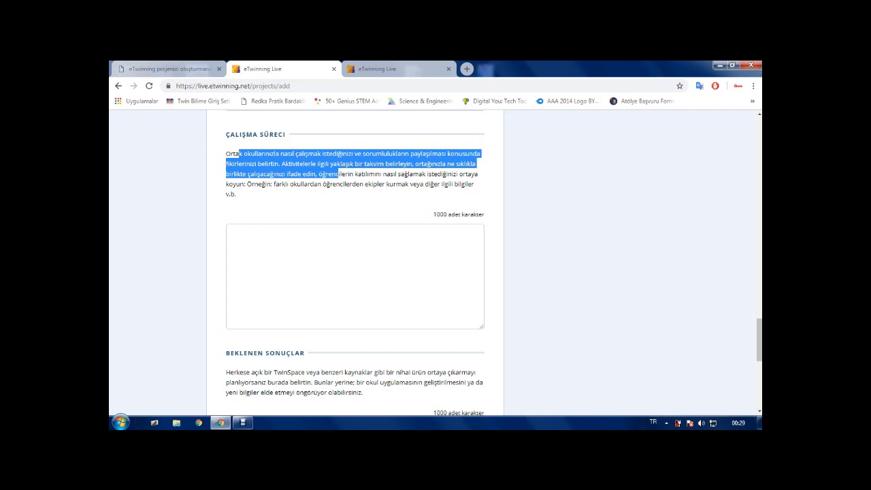
{"action": "scroll", "coordinate": [354, 273], "scroll_direction": "down", "scroll_amount": 4}
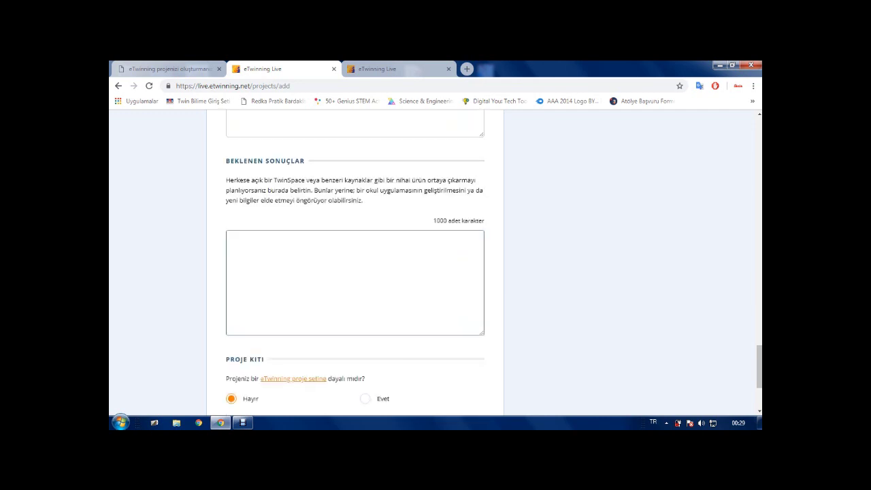
{"action": "left_click_drag", "start_coordinate": [266, 180], "coordinate": [363, 200]}
{"action": "left_click", "coordinate": [234, 240]}
{"action": "left_click_drag", "start_coordinate": [272, 180], "coordinate": [311, 181]}
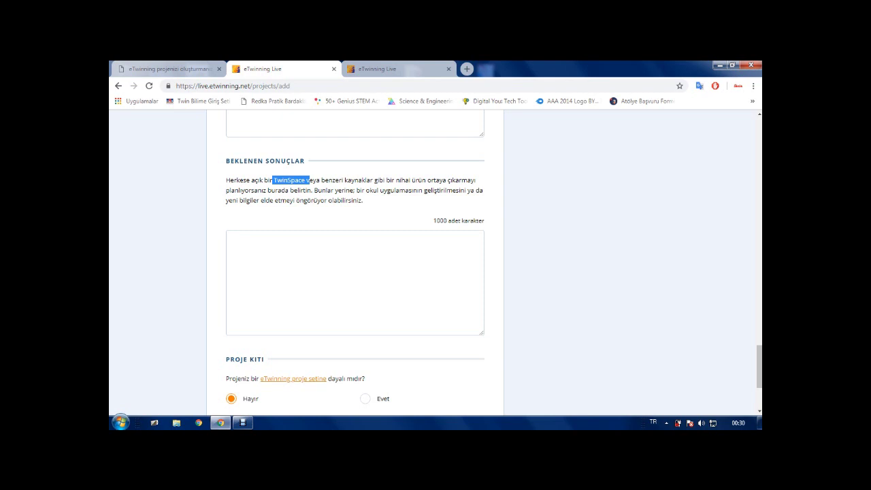
{"action": "scroll", "coordinate": [436, 259], "scroll_direction": "down", "scroll_amount": 2}
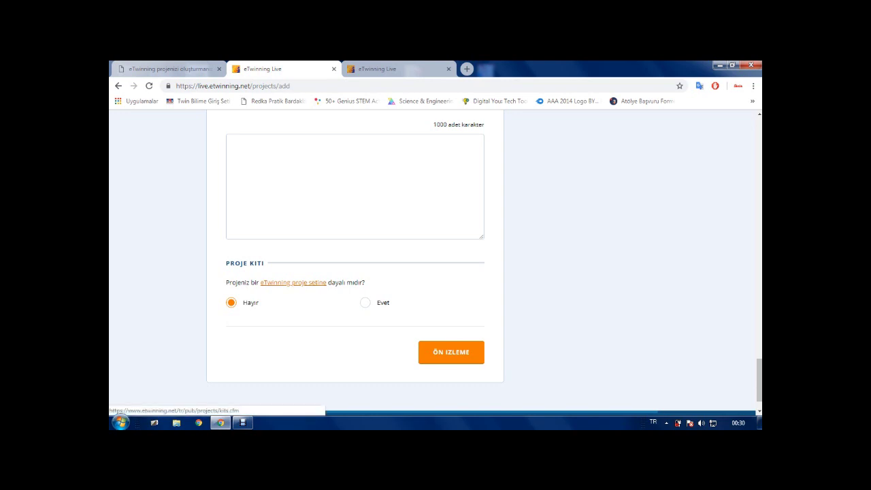
Browse the kit list under Evet, set Proje Kiti back to Hayır, and submit for preview
{"action": "right_click", "coordinate": [322, 283]}
{"action": "left_click", "coordinate": [354, 292]}
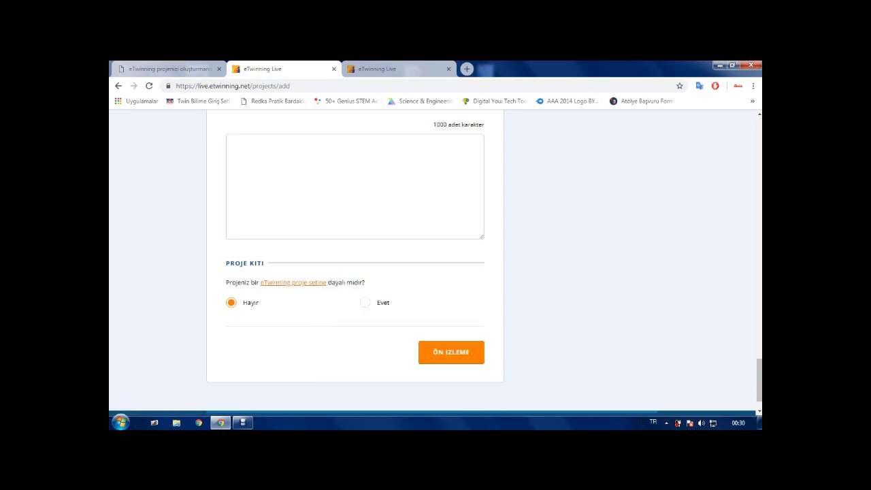
{"action": "left_click", "coordinate": [365, 302]}
{"action": "left_click", "coordinate": [354, 331]}
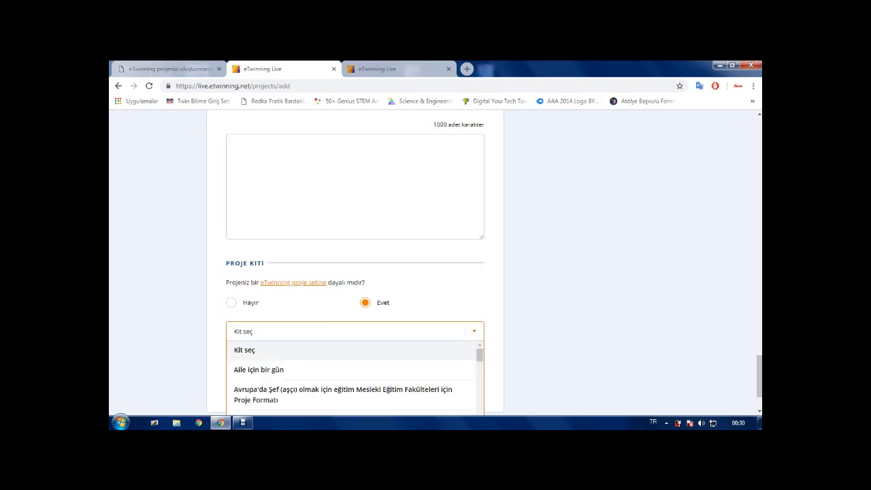
{"action": "scroll", "coordinate": [613, 273], "scroll_direction": "down", "scroll_amount": 1}
{"action": "scroll", "coordinate": [355, 344], "scroll_direction": "down", "scroll_amount": 15}
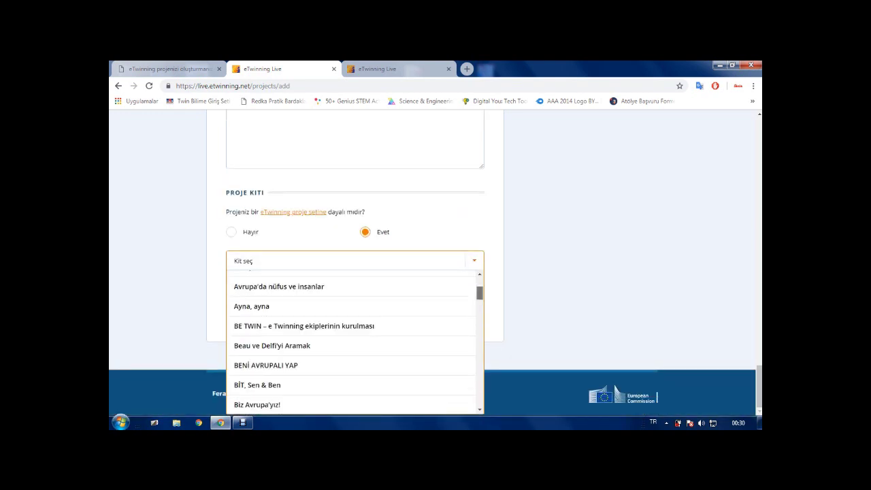
{"action": "scroll", "coordinate": [355, 341], "scroll_direction": "down", "scroll_amount": 10}
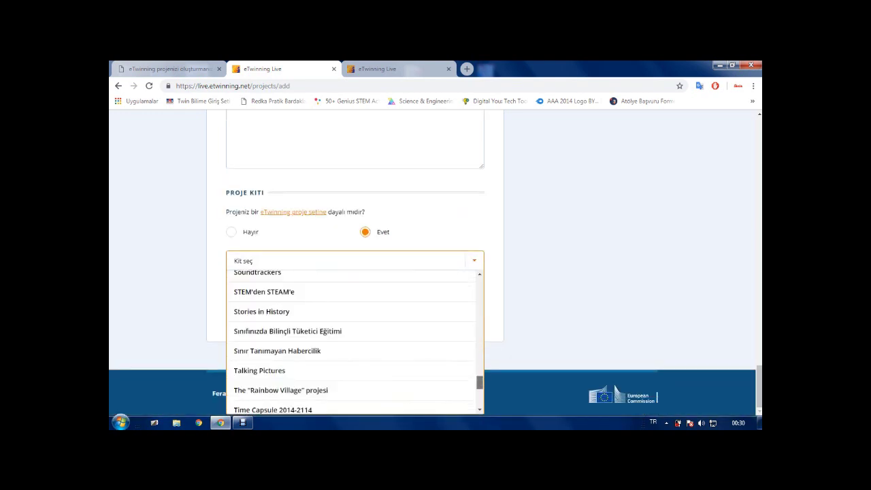
{"action": "left_click", "coordinate": [232, 232]}
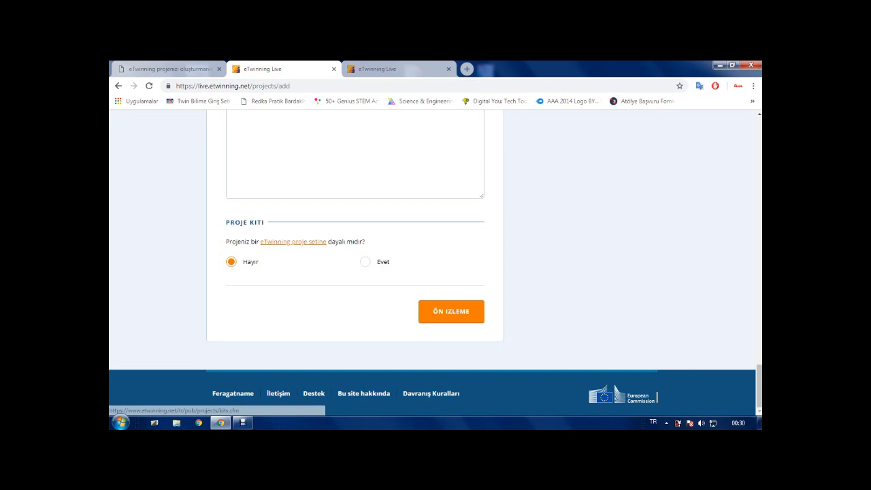
{"action": "left_click", "coordinate": [451, 311]}
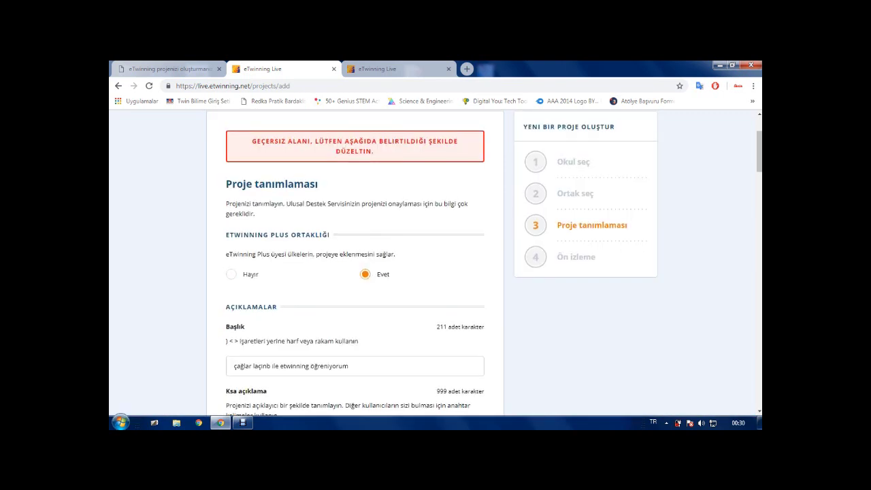
Fill the required Çalışma Süreci and Beklenen Sonuçlar fields and scroll to the form's end
{"action": "scroll", "coordinate": [436, 266], "scroll_direction": "down", "scroll_amount": 6}
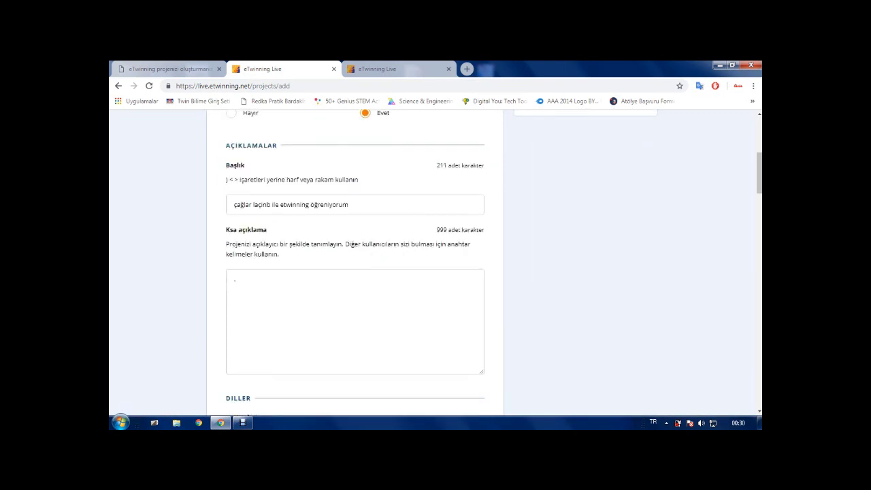
{"action": "scroll", "coordinate": [231, 183], "scroll_direction": "down", "scroll_amount": 10}
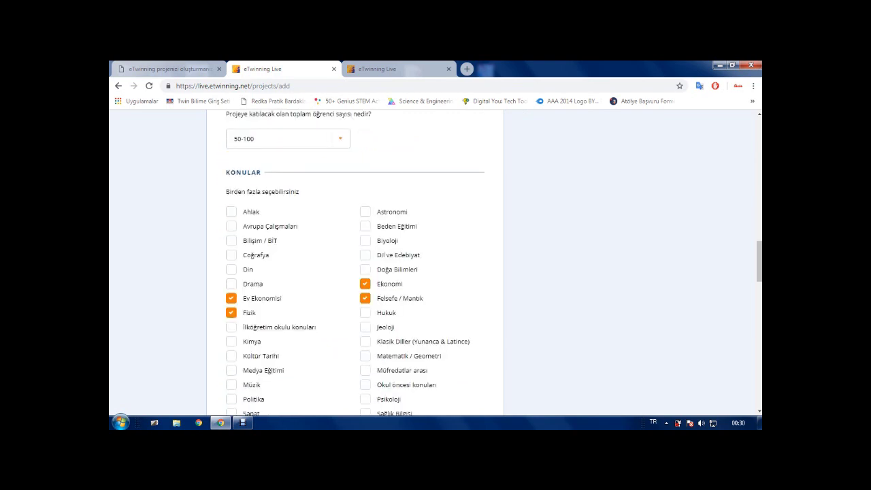
{"action": "scroll", "coordinate": [231, 184], "scroll_direction": "down", "scroll_amount": 4}
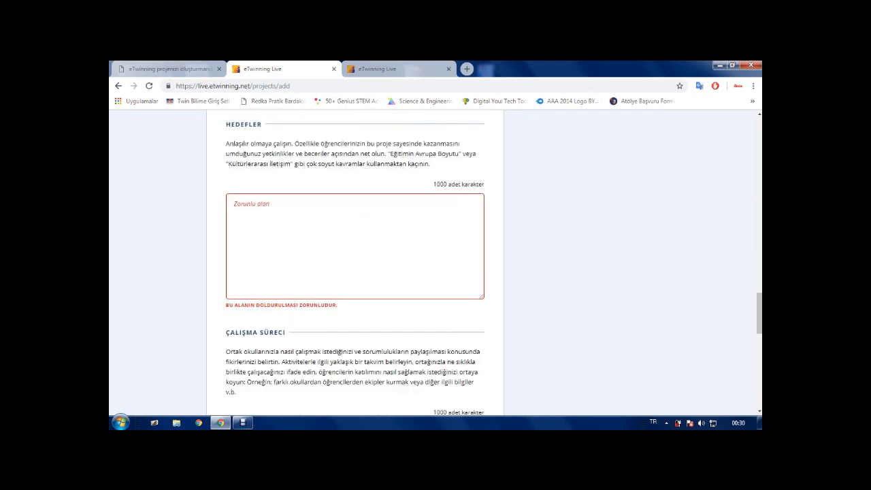
{"action": "scroll", "coordinate": [354, 265], "scroll_direction": "down", "scroll_amount": 5}
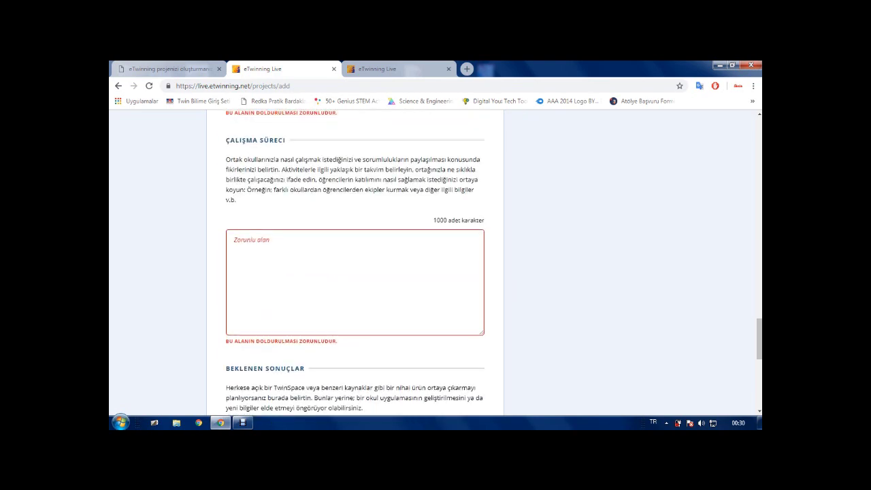
{"action": "scroll", "coordinate": [354, 265], "scroll_direction": "up", "scroll_amount": 1}
{"action": "left_click", "coordinate": [234, 143]}
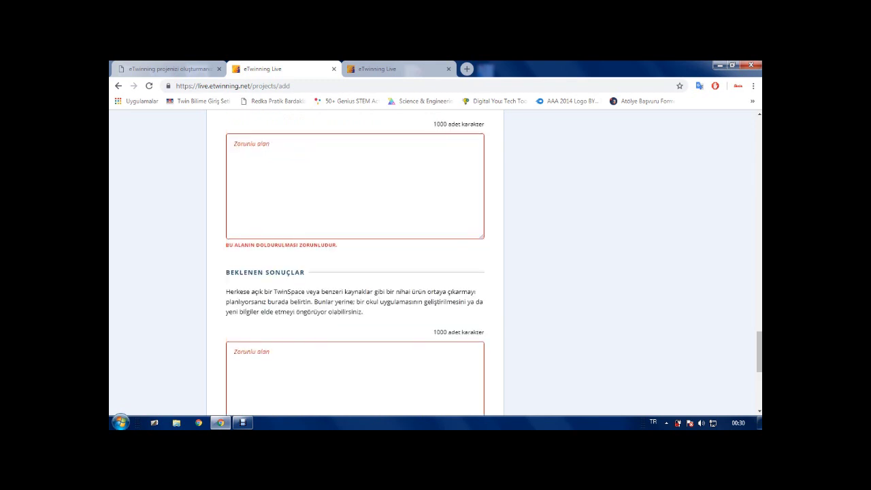
{"action": "scroll", "coordinate": [354, 265], "scroll_direction": "down", "scroll_amount": 2}
{"action": "left_click", "coordinate": [238, 259]}
{"action": "scroll", "coordinate": [354, 265], "scroll_direction": "down", "scroll_amount": 1}
{"action": "scroll", "coordinate": [354, 265], "scroll_direction": "down", "scroll_amount": 2}
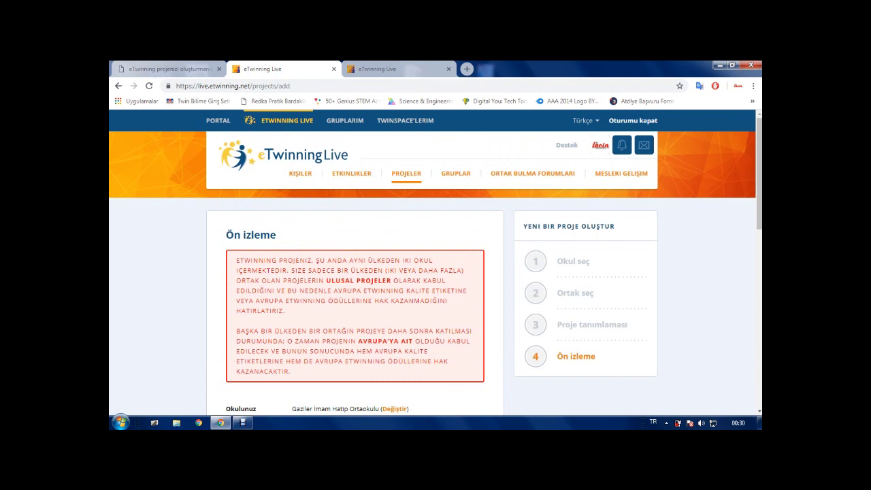
Highlight the ULUSAL PROJELER national-project warning and its European-project note on the Ön izleme page
{"action": "scroll", "coordinate": [436, 264], "scroll_direction": "down", "scroll_amount": 1}
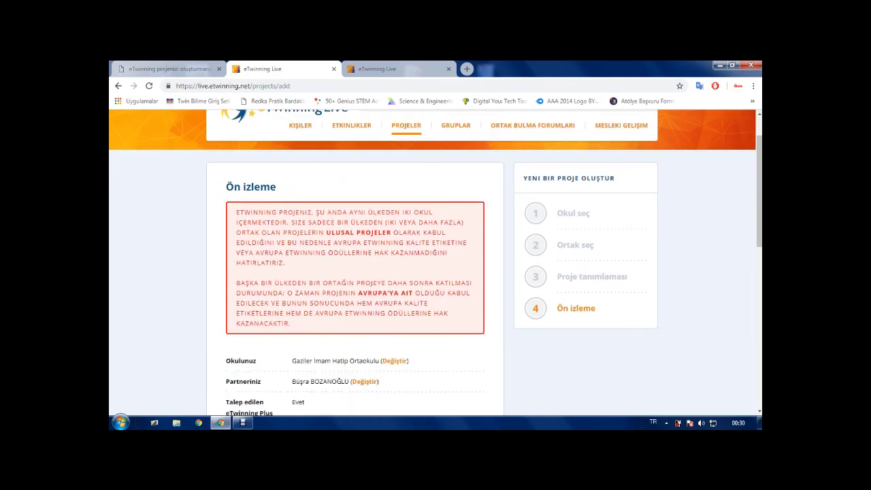
{"action": "left_click_drag", "start_coordinate": [236, 213], "coordinate": [352, 243]}
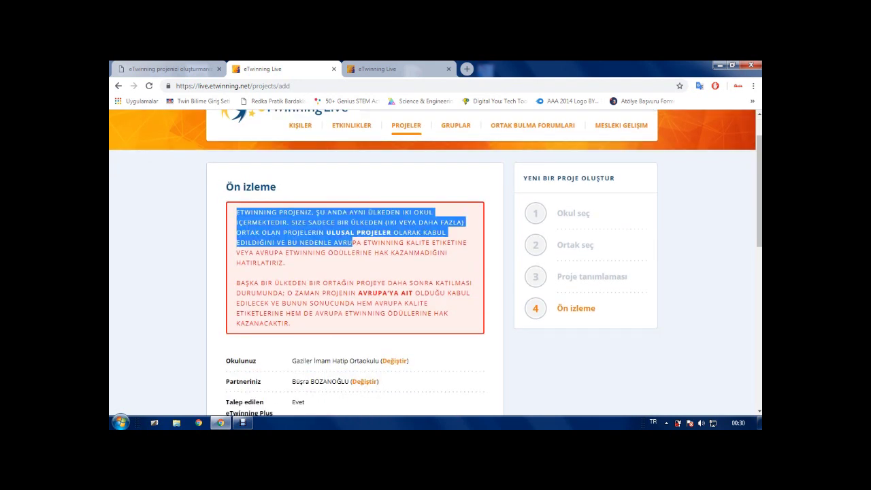
{"action": "left_click_drag", "start_coordinate": [387, 293], "coordinate": [400, 293]}
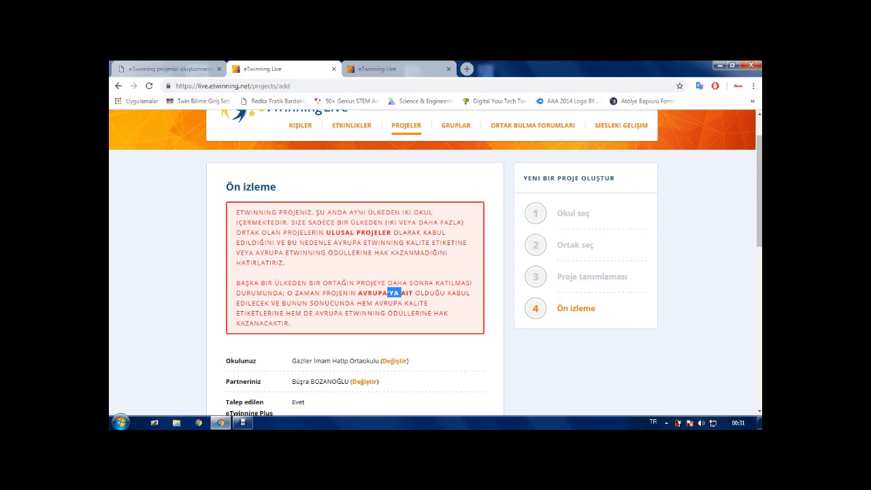
{"action": "left_click_drag", "start_coordinate": [326, 232], "coordinate": [392, 233]}
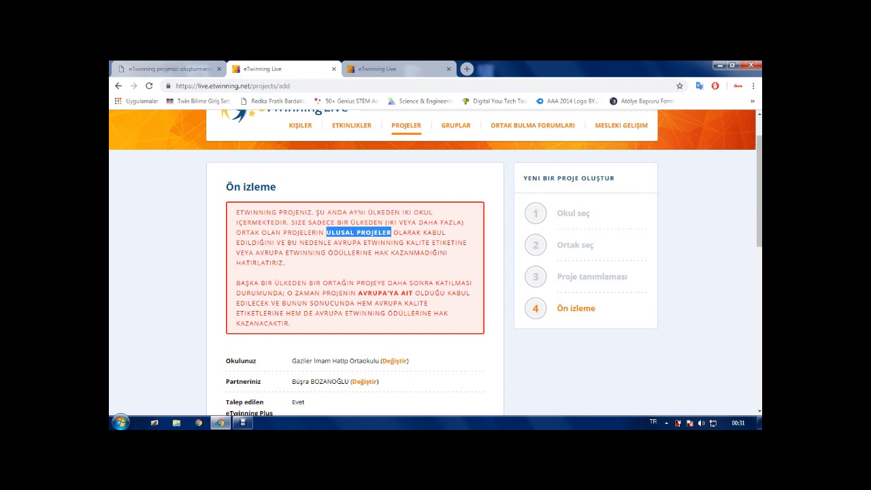
{"action": "left_click_drag", "start_coordinate": [303, 313], "coordinate": [381, 313]}
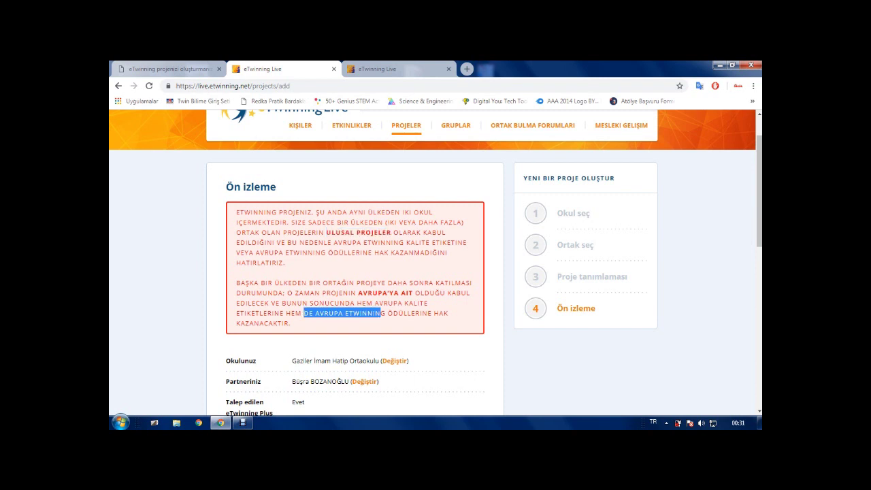
Highlight the school and partner entries, review the rest of the preview, then switch to the partner forums tab
{"action": "scroll", "coordinate": [436, 259], "scroll_direction": "down", "scroll_amount": 2}
{"action": "left_click_drag", "start_coordinate": [228, 216], "coordinate": [333, 216]}
{"action": "left_click_drag", "start_coordinate": [243, 237], "coordinate": [320, 237]}
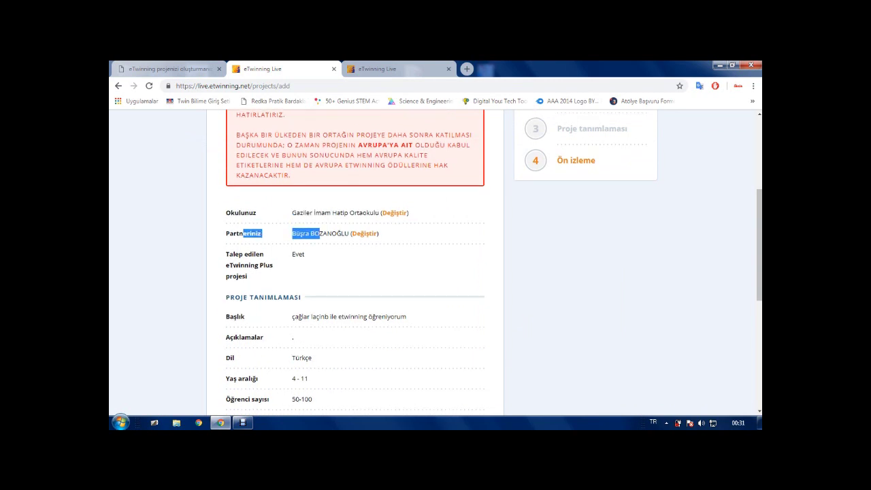
{"action": "scroll", "coordinate": [436, 259], "scroll_direction": "down", "scroll_amount": 1}
{"action": "scroll", "coordinate": [436, 259], "scroll_direction": "down", "scroll_amount": 2}
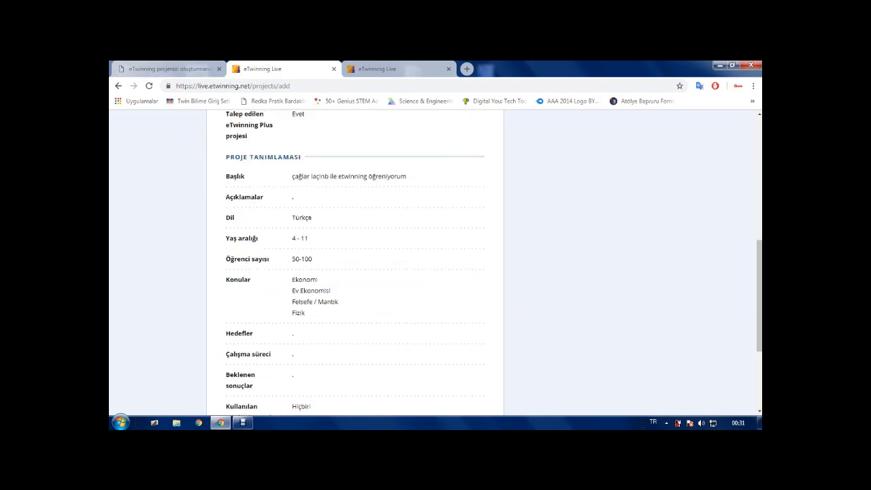
{"action": "left_click_drag", "start_coordinate": [293, 177], "coordinate": [387, 176]}
{"action": "scroll", "coordinate": [436, 259], "scroll_direction": "down", "scroll_amount": 2}
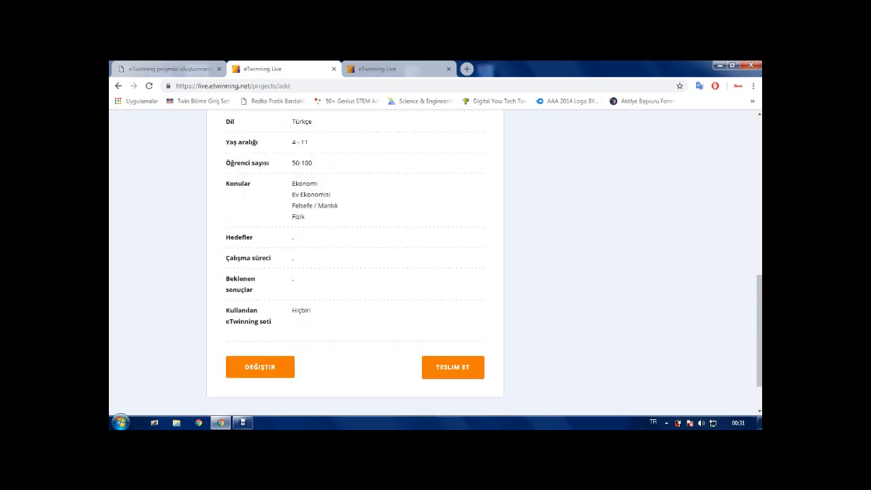
{"action": "scroll", "coordinate": [435, 259], "scroll_direction": "down", "scroll_amount": 1}
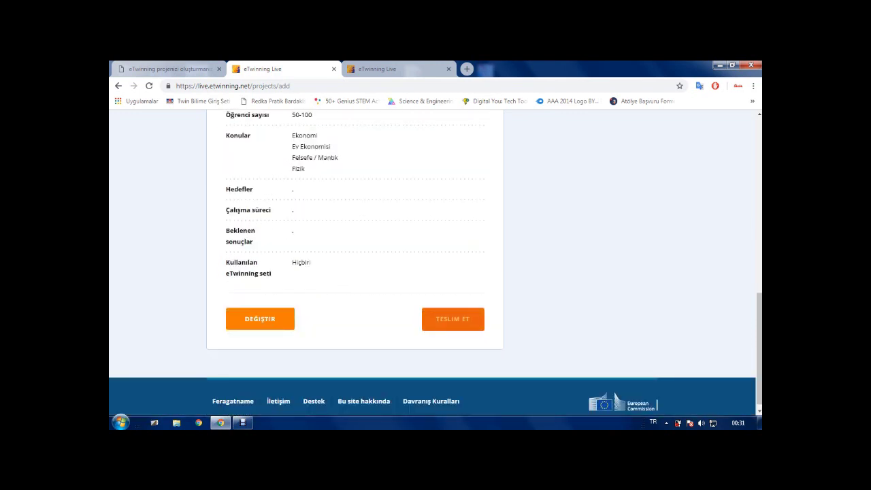
{"action": "scroll", "coordinate": [436, 259], "scroll_direction": "up", "scroll_amount": 4}
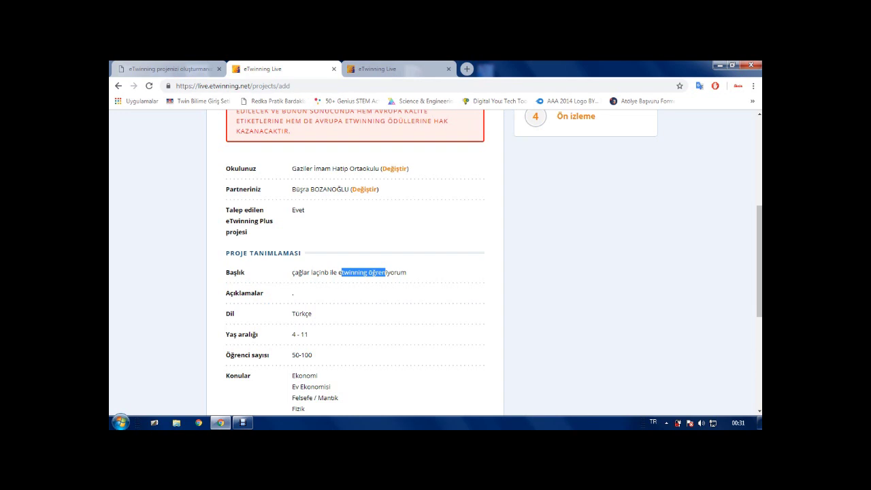
{"action": "scroll", "coordinate": [436, 262], "scroll_direction": "up", "scroll_amount": 4}
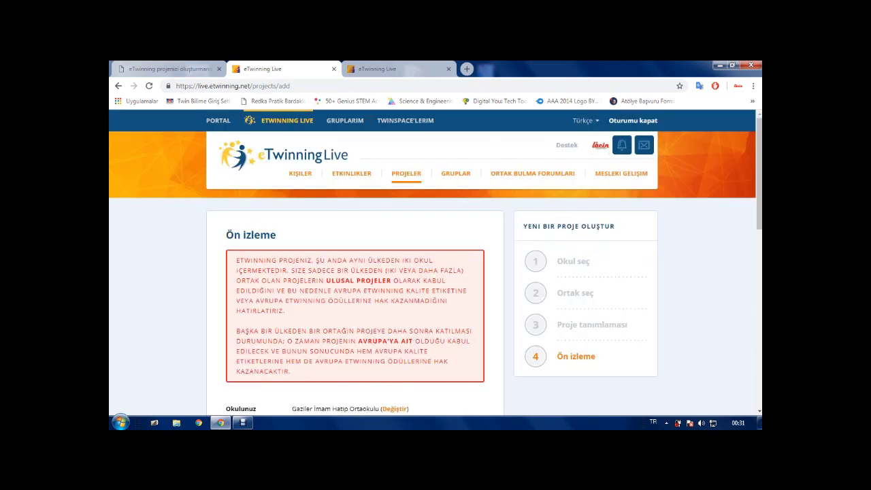
{"action": "scroll", "coordinate": [435, 262], "scroll_direction": "down", "scroll_amount": 10}
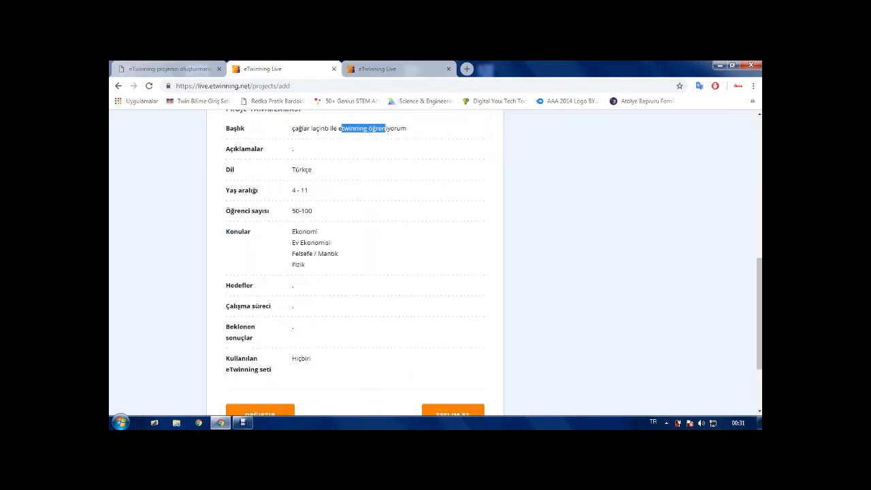
{"action": "key", "text": "ctrl+Tab"}
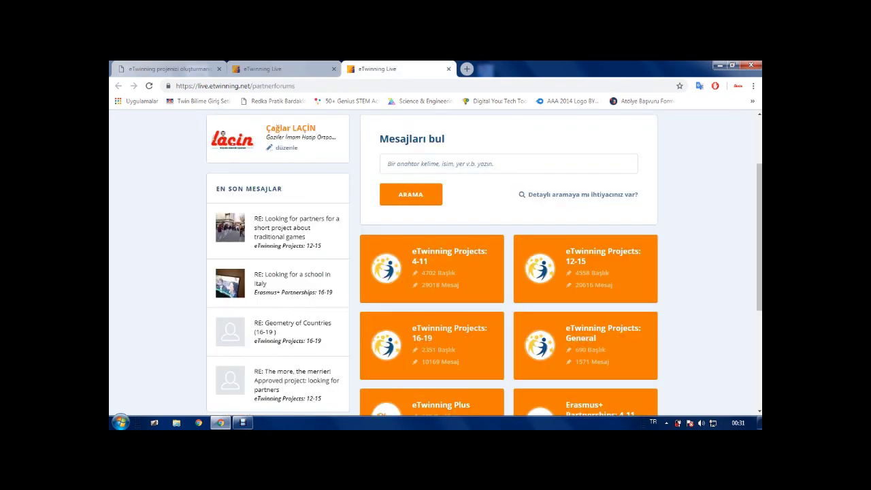
From PROJELER, find Kapalı Projeler and open Medeniyetimizin Işığında Yetişen Nesiller
{"action": "scroll", "coordinate": [406, 173], "scroll_direction": "up", "scroll_amount": 2}
{"action": "left_click", "coordinate": [406, 173]}
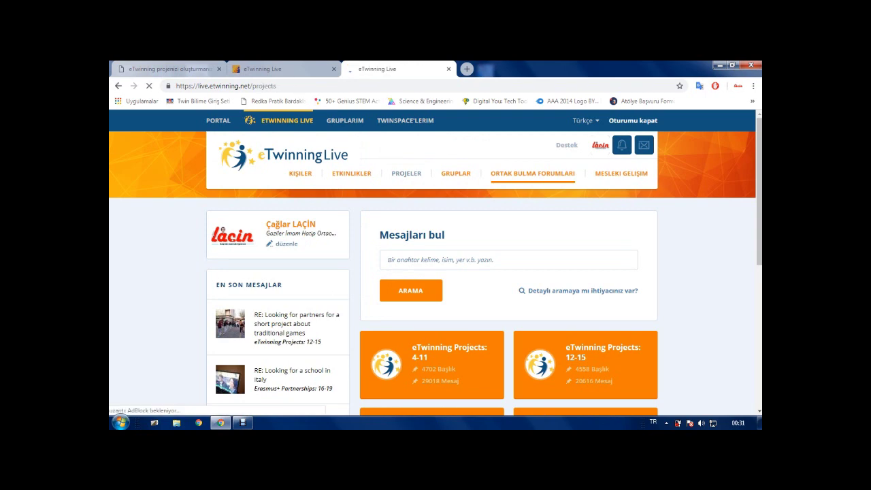
{"action": "scroll", "coordinate": [436, 262], "scroll_direction": "down", "scroll_amount": 4}
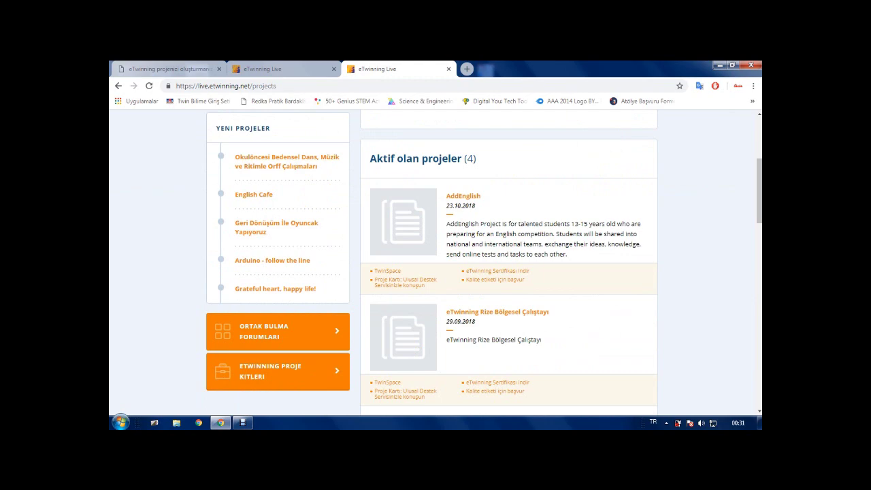
{"action": "scroll", "coordinate": [436, 262], "scroll_direction": "down", "scroll_amount": 5}
{"action": "scroll", "coordinate": [436, 262], "scroll_direction": "down", "scroll_amount": 6}
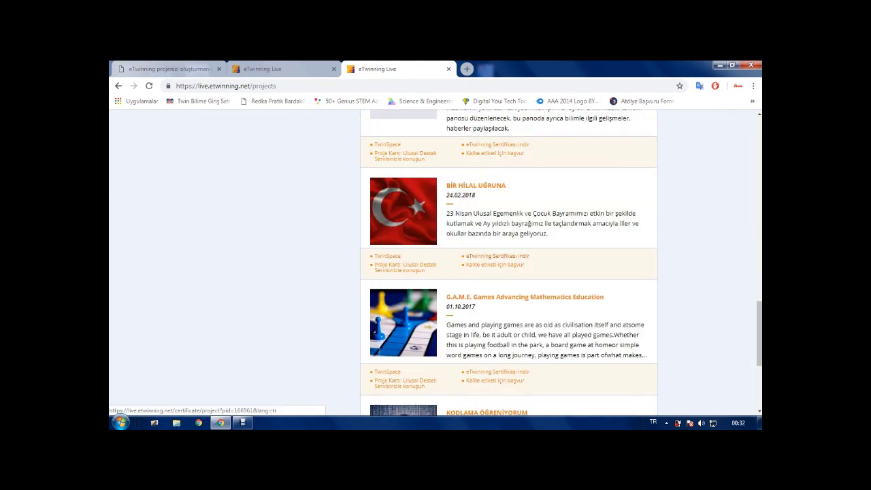
{"action": "scroll", "coordinate": [435, 262], "scroll_direction": "down", "scroll_amount": 2}
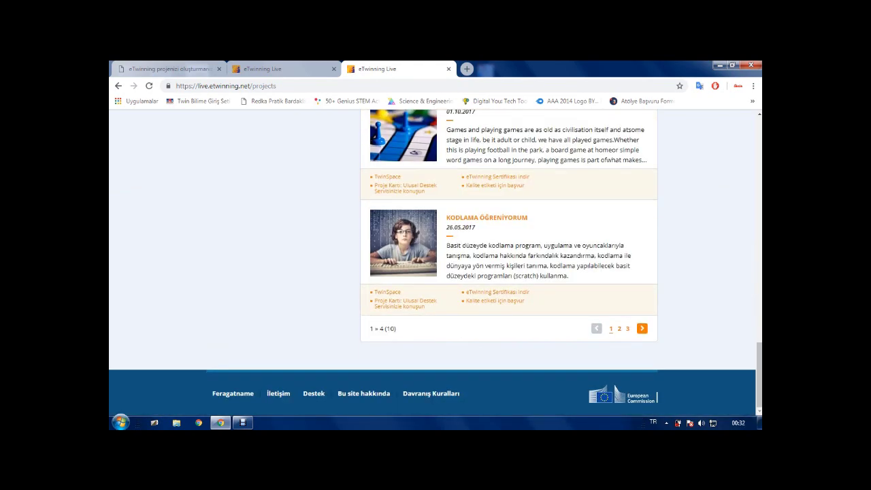
{"action": "scroll", "coordinate": [436, 262], "scroll_direction": "up", "scroll_amount": 8}
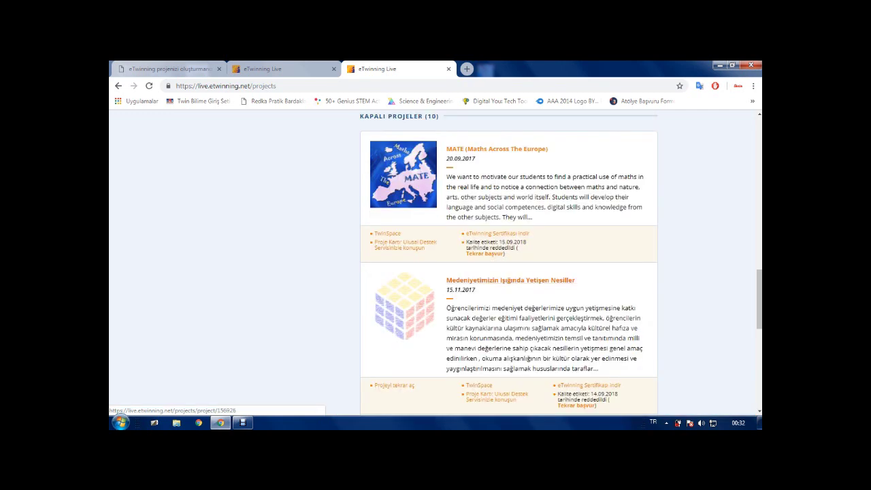
{"action": "left_click", "coordinate": [510, 280]}
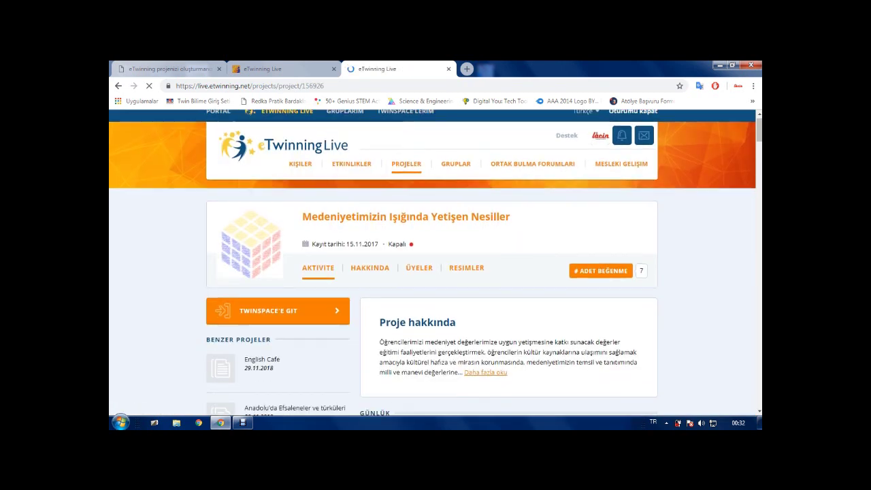
Open the HAKKINDA tab, highlight the description's cultural memory phrase, and scroll down to Hedefler and Çalışma Süreci
{"action": "left_click", "coordinate": [486, 285]}
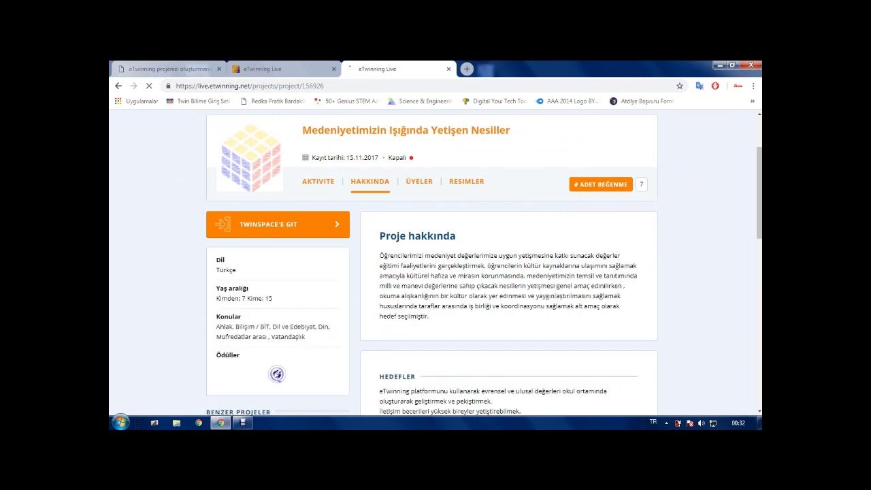
{"action": "left_click_drag", "start_coordinate": [380, 255], "coordinate": [536, 276]}
{"action": "left_click_drag", "start_coordinate": [406, 276], "coordinate": [489, 276]}
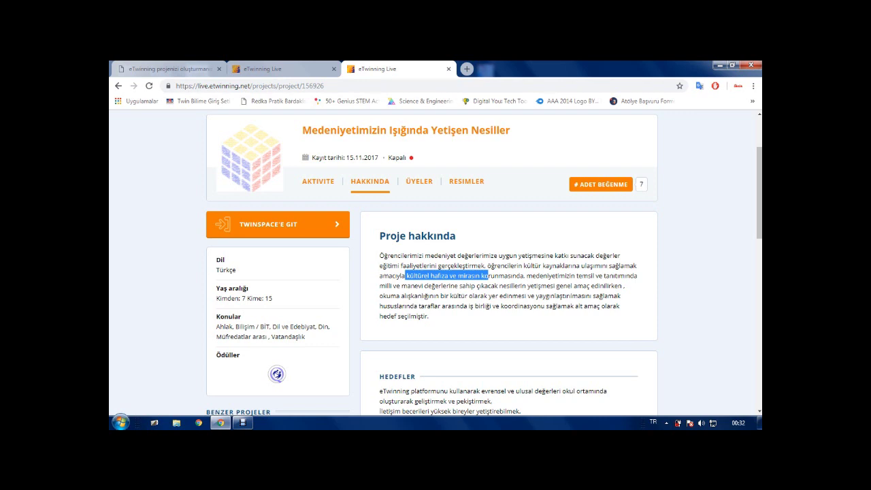
{"action": "scroll", "coordinate": [436, 262], "scroll_direction": "down", "scroll_amount": 5}
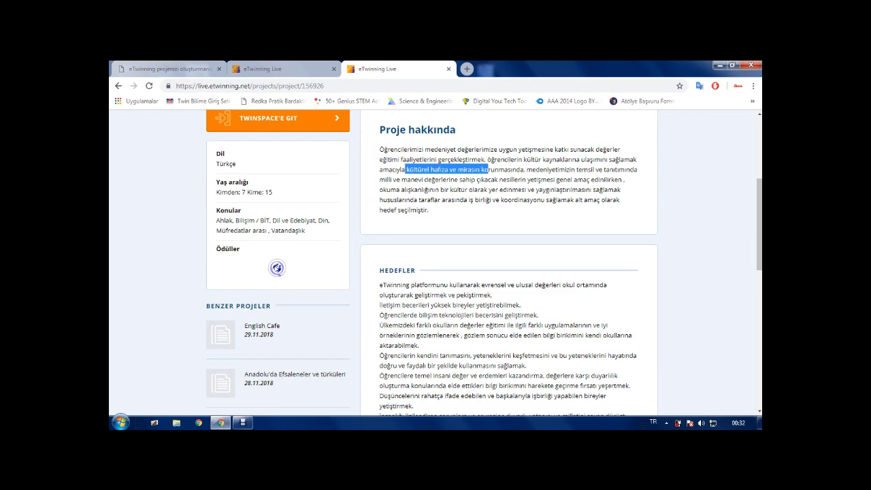
{"action": "scroll", "coordinate": [436, 263], "scroll_direction": "up", "scroll_amount": 2}
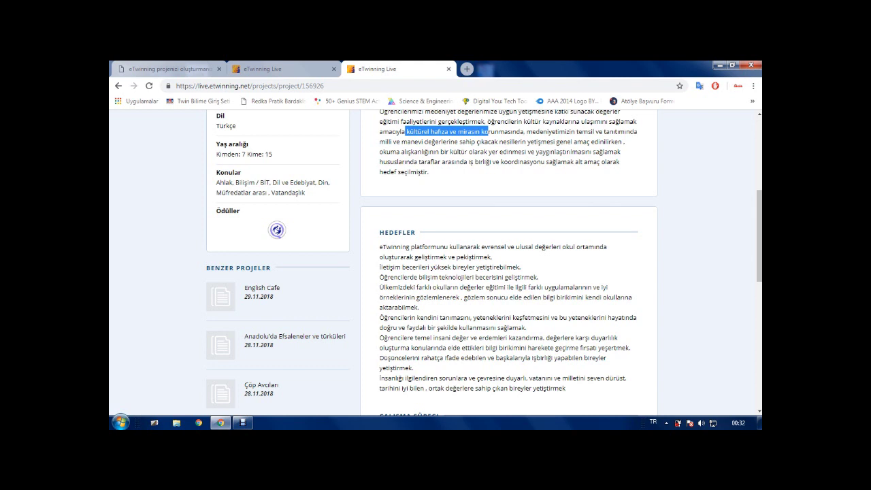
{"action": "left_click", "coordinate": [416, 256]}
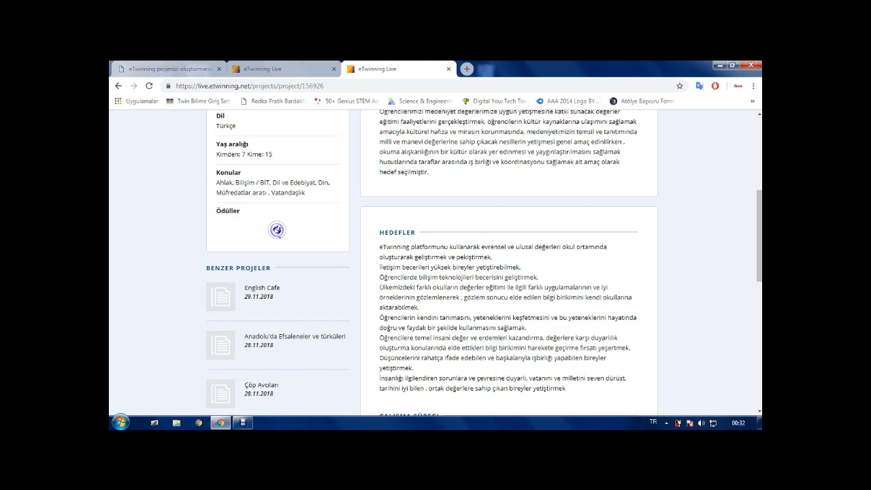
{"action": "scroll", "coordinate": [503, 272], "scroll_direction": "down", "scroll_amount": 2}
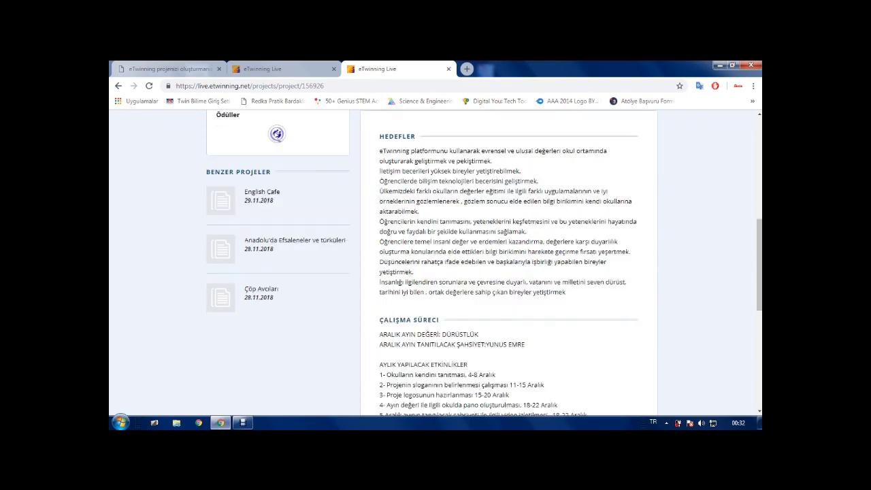